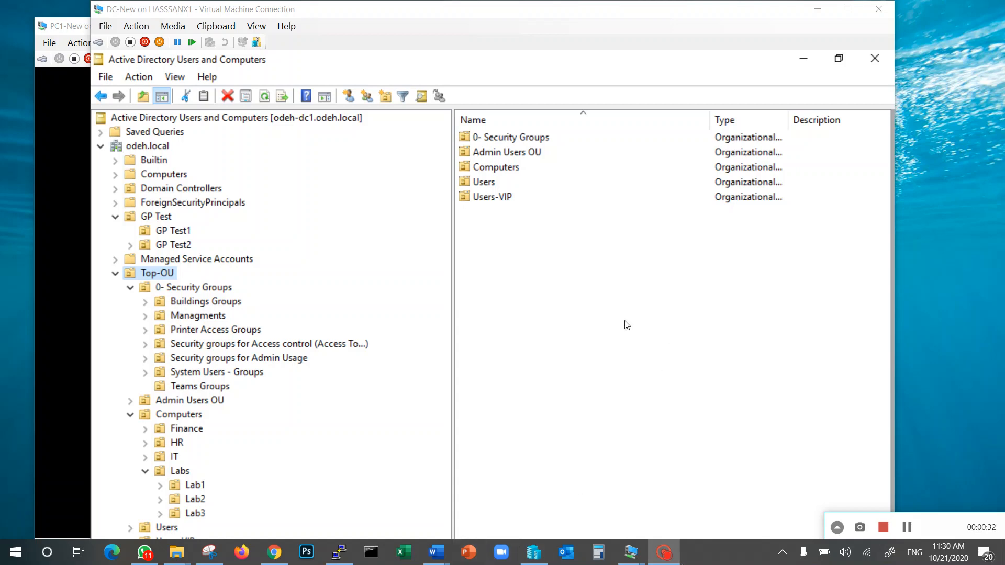
# Step: Look through the Labs OU under Top-OU Computers and the contents of its Lab1 OU
pyautogui.click(171, 474)
pyautogui.moveTo(429, 14); pyautogui.dragTo(446, 15)
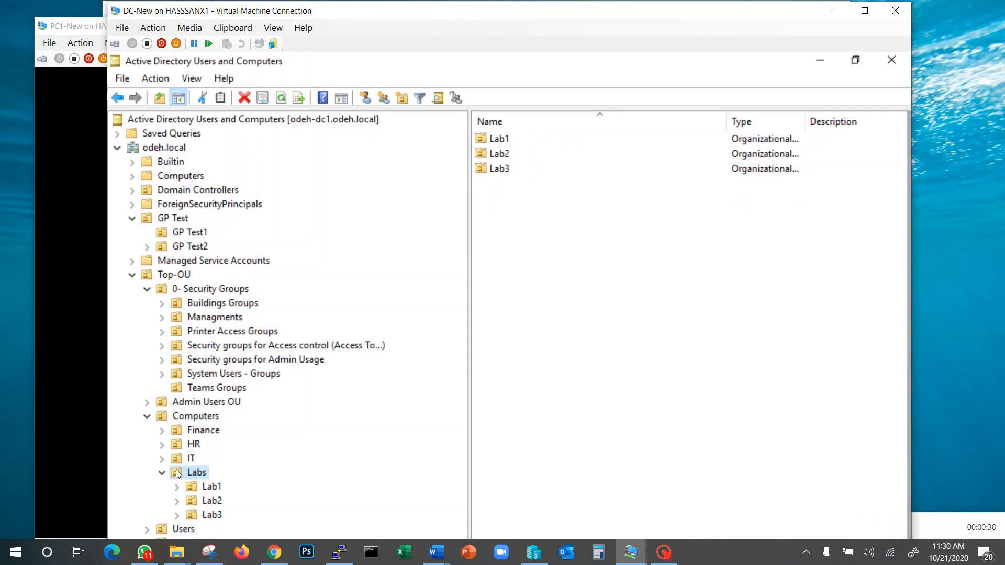
pyautogui.click(197, 489)
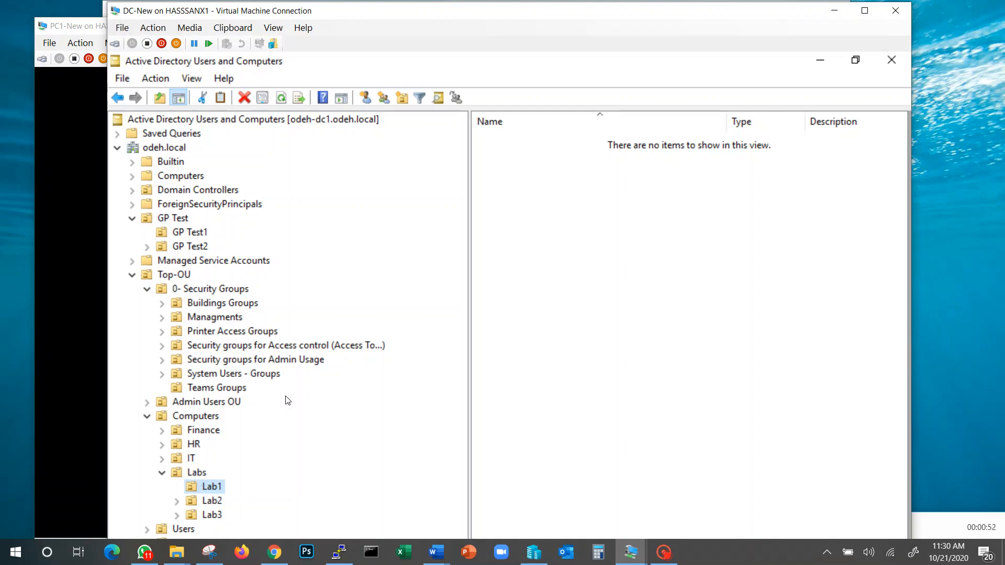
pyautogui.hotkey('alt', 'Tab')
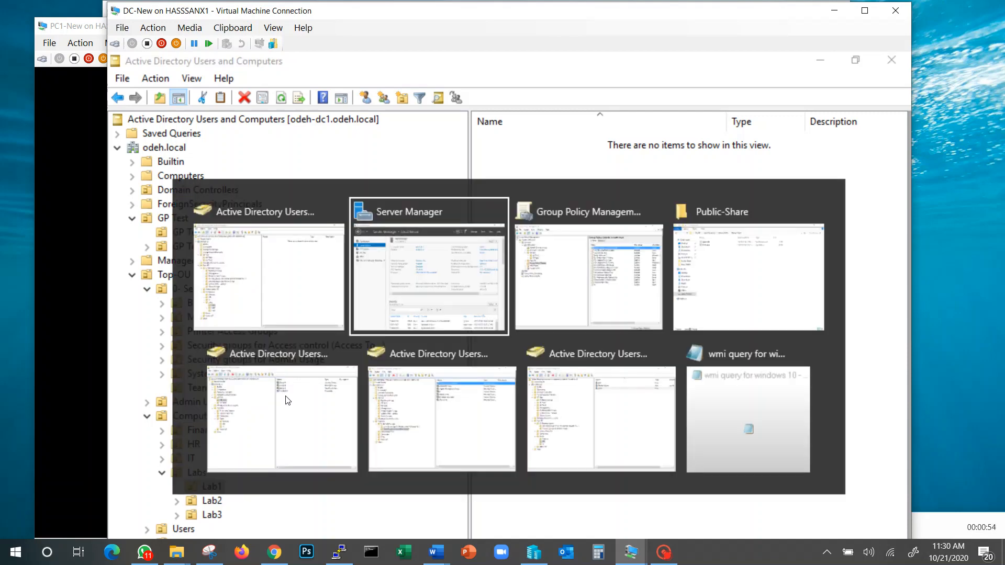
pyautogui.hotkey('alt', 'Tab')
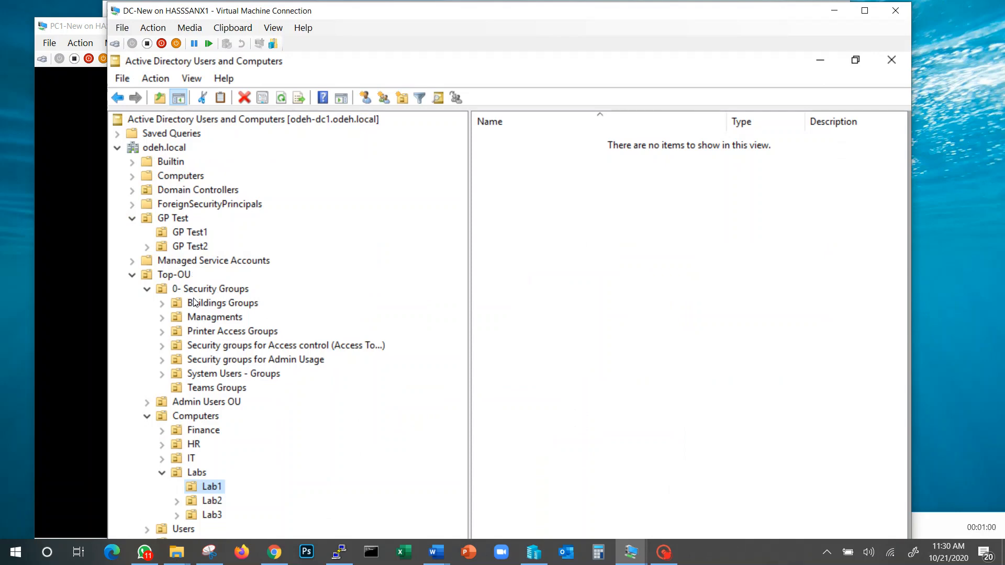
# Step: Create a global security group named IT-Employee-Student in the Teams Groups OU
pyautogui.click(208, 390)
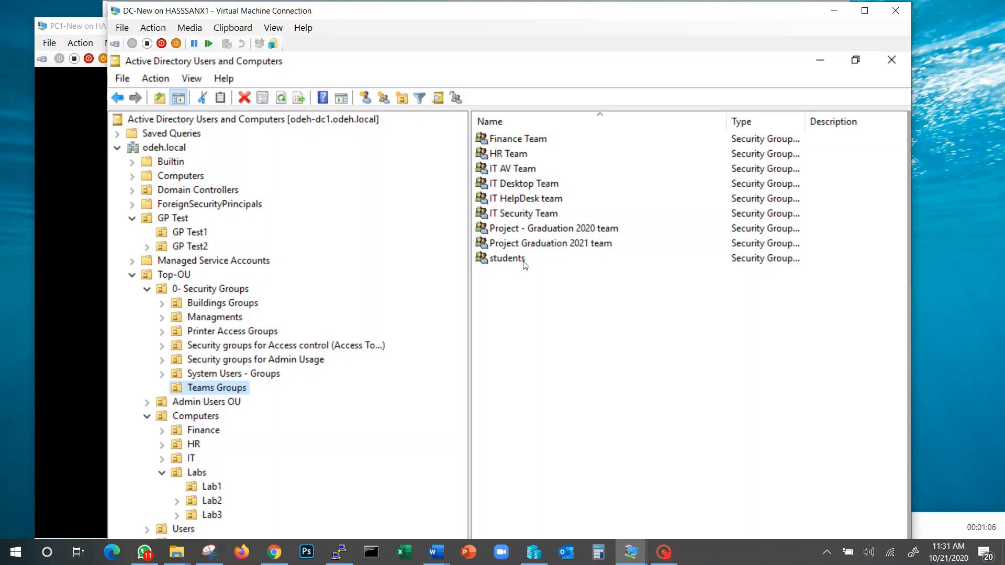
pyautogui.rightClick(519, 304)
pyautogui.moveTo(556, 373)
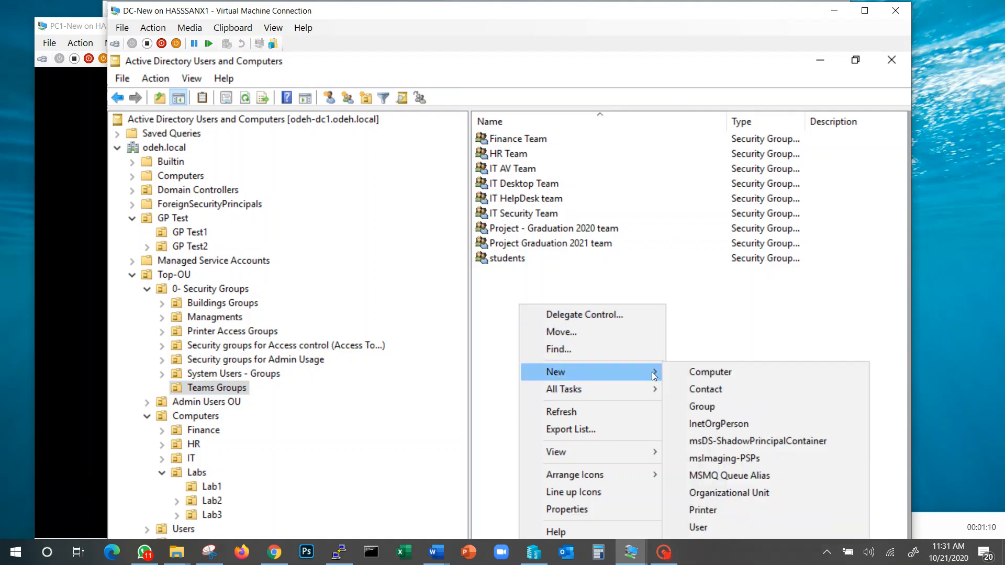
pyautogui.click(709, 408)
pyautogui.write('Employee')
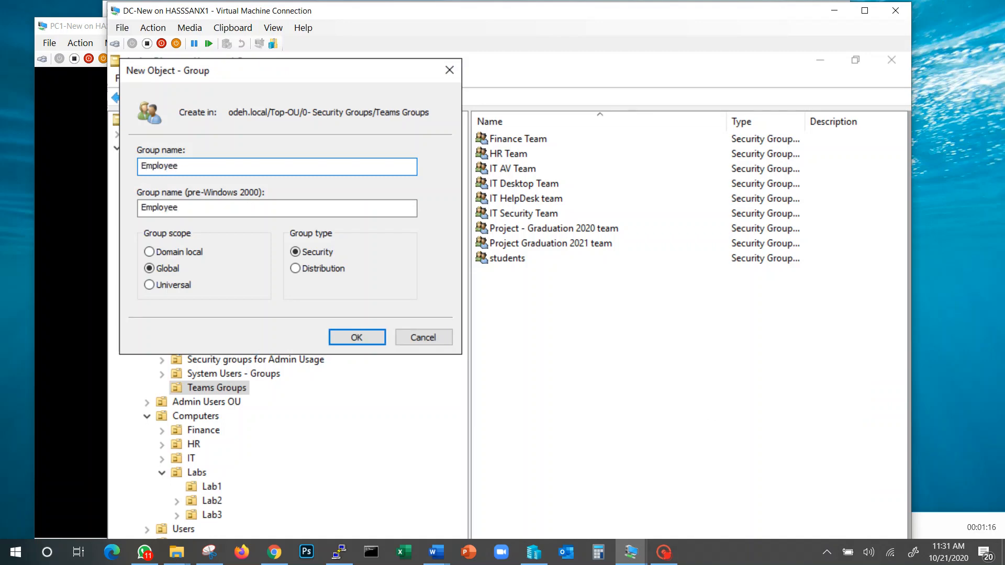
pyautogui.write('-Student')
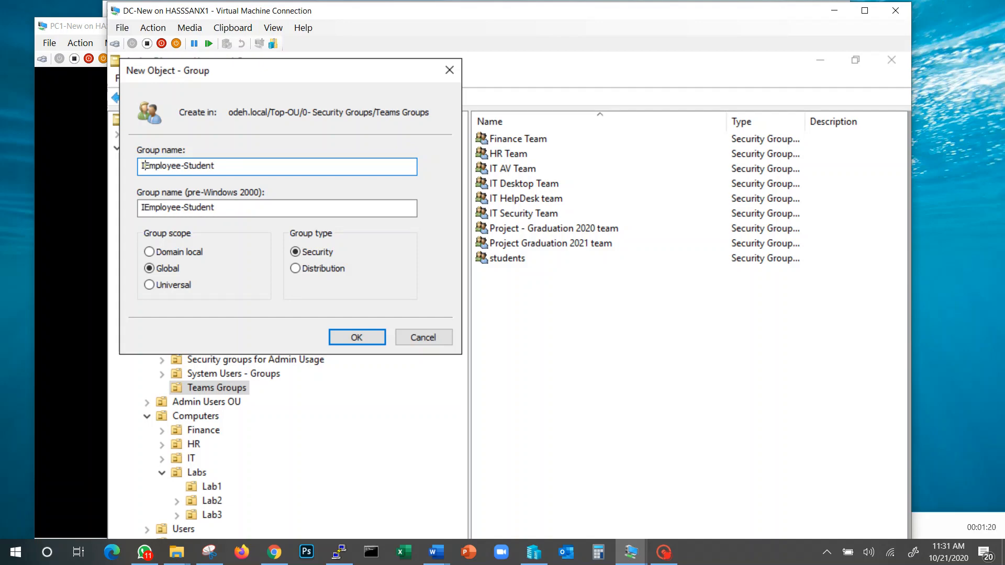
pyautogui.write('IT-')
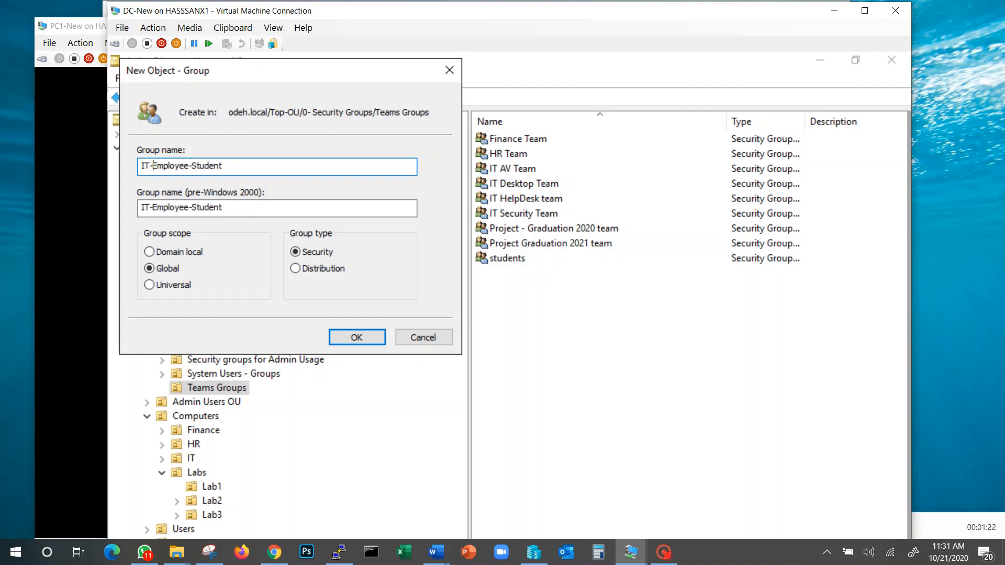
pyautogui.click(360, 338)
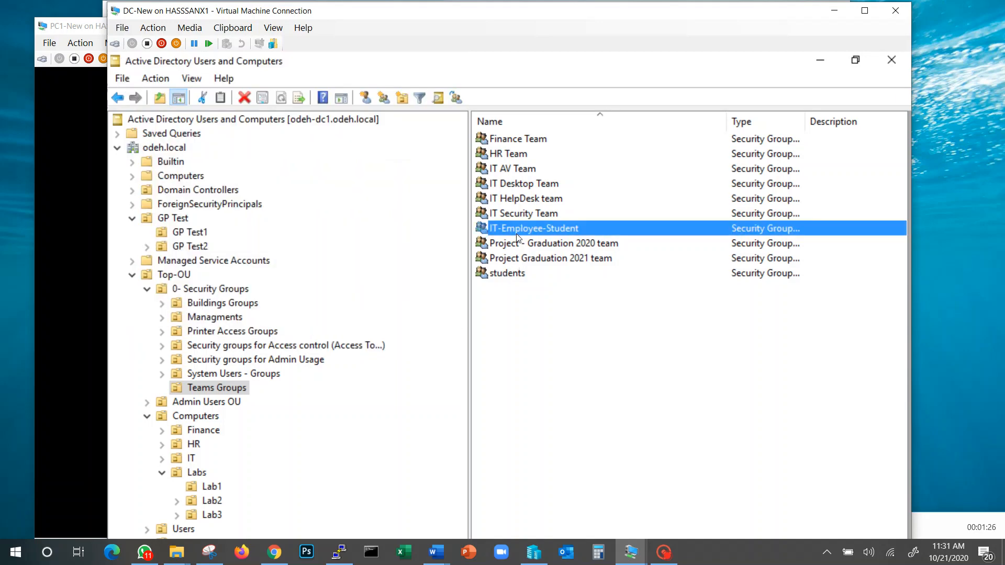
# Step: Check the member list of the IT-Employee-Student group and close its properties
pyautogui.doubleClick(518, 233)
pyautogui.click(417, 194)
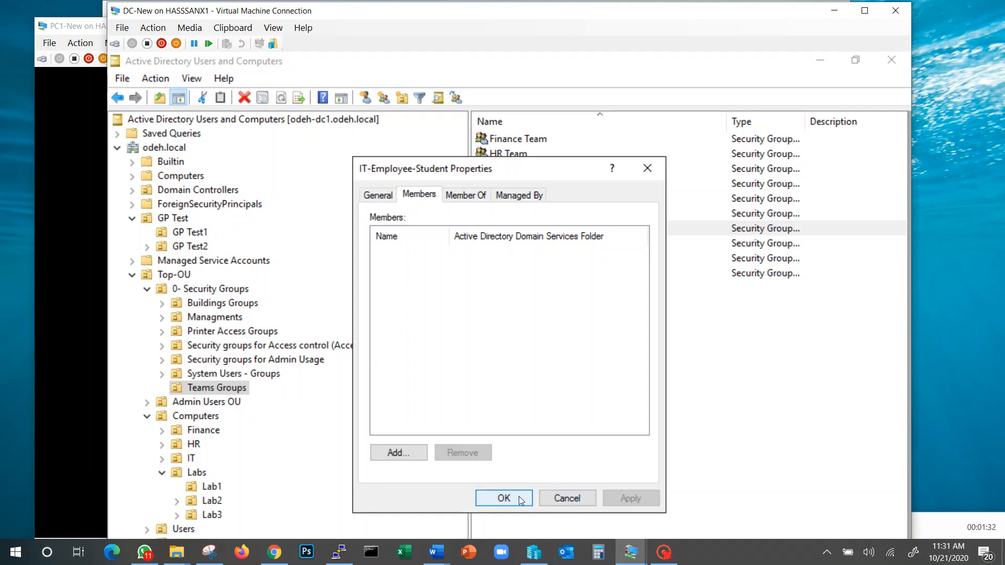
pyautogui.click(504, 499)
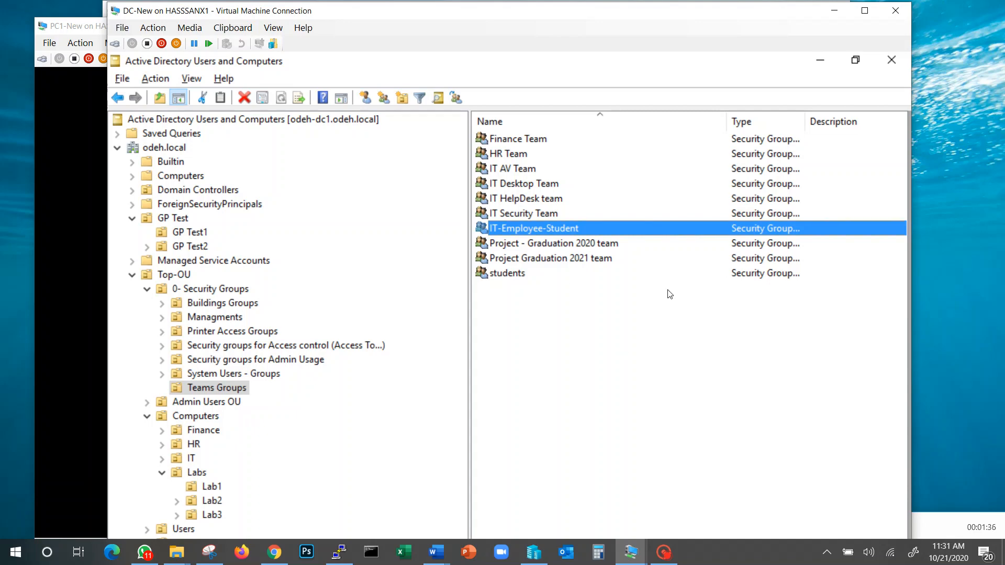
# Step: Minimize Active Directory Users and Computers and switch to Group Policy Management
pyautogui.click(821, 60)
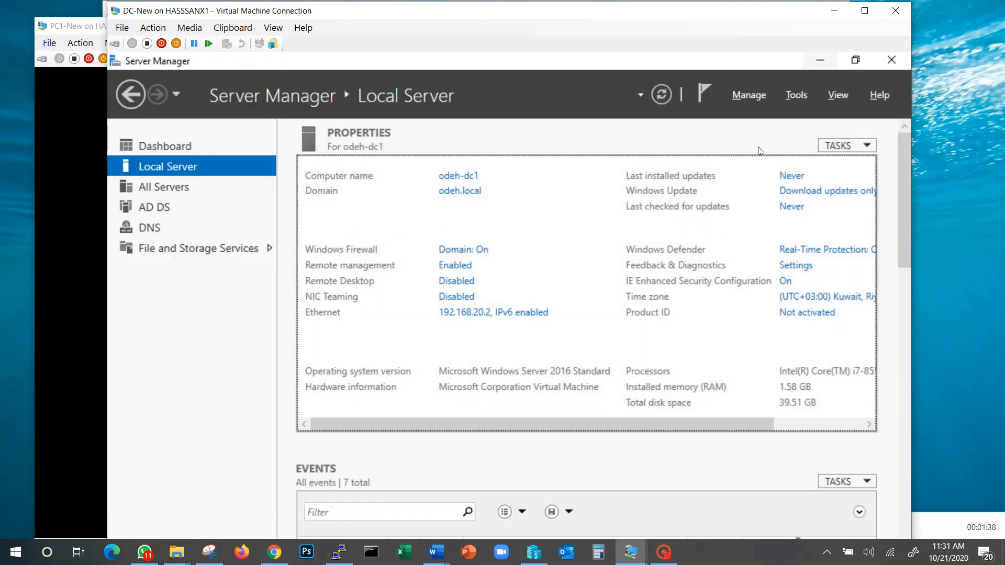
pyautogui.hotkey('alt', 'Tab')
pyautogui.hotkey('alt', 'Tab')
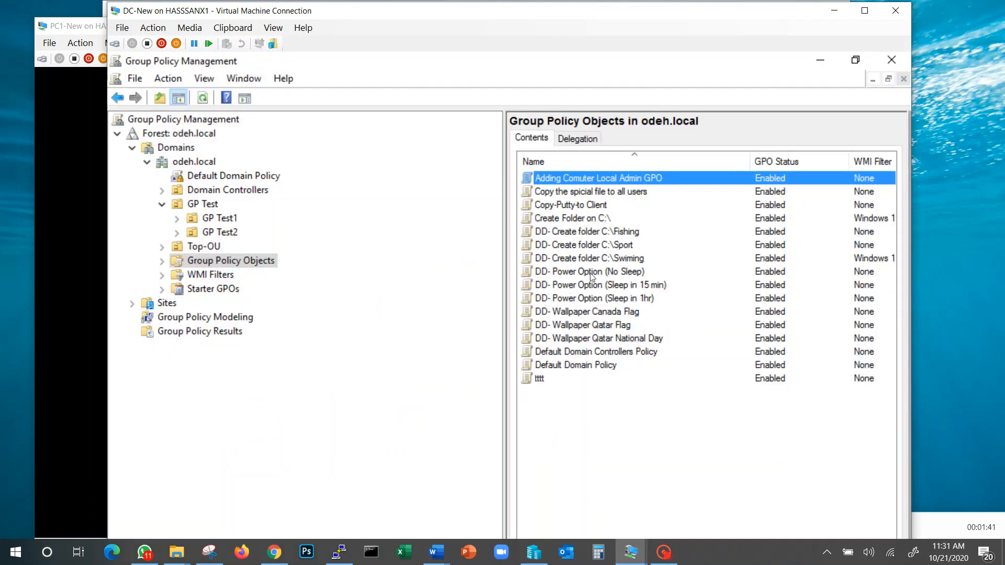
# Step: Create a new GPO named "Adding IT-employee-student as local admin" under Group Policy Objects, without a source starter GPO
pyautogui.rightClick(576, 430)
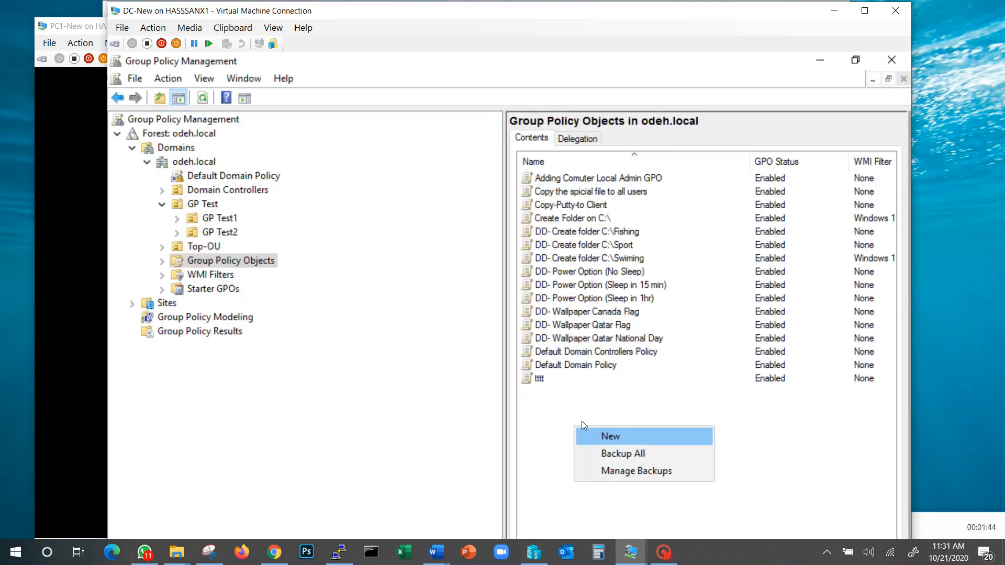
pyautogui.click(188, 264)
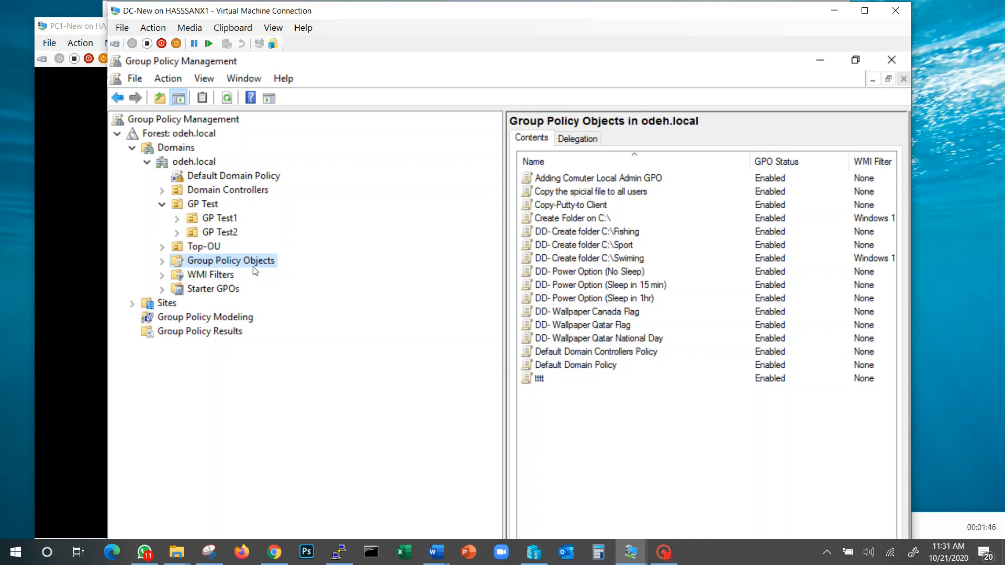
pyautogui.rightClick(574, 417)
pyautogui.click(615, 427)
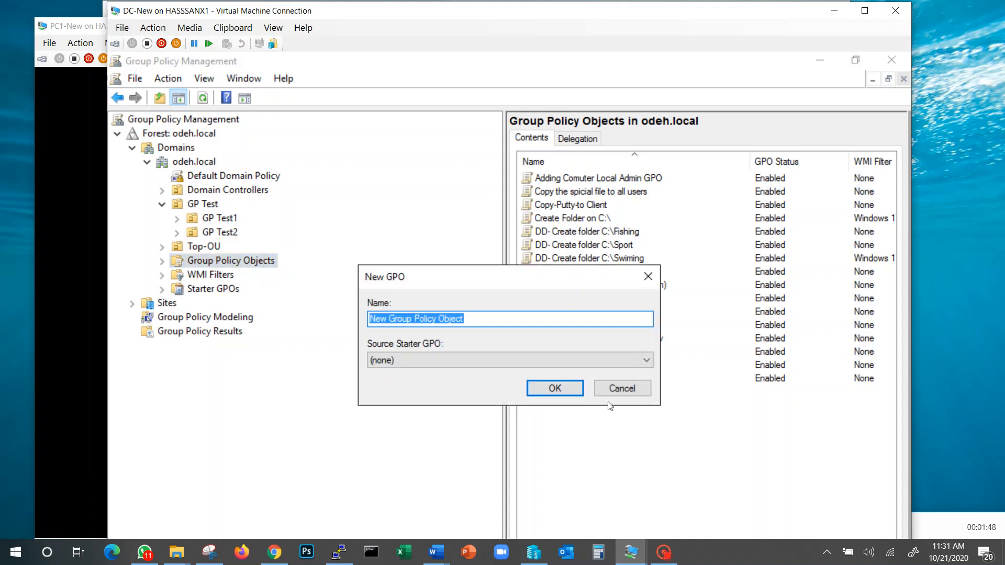
pyautogui.write('Adding S')
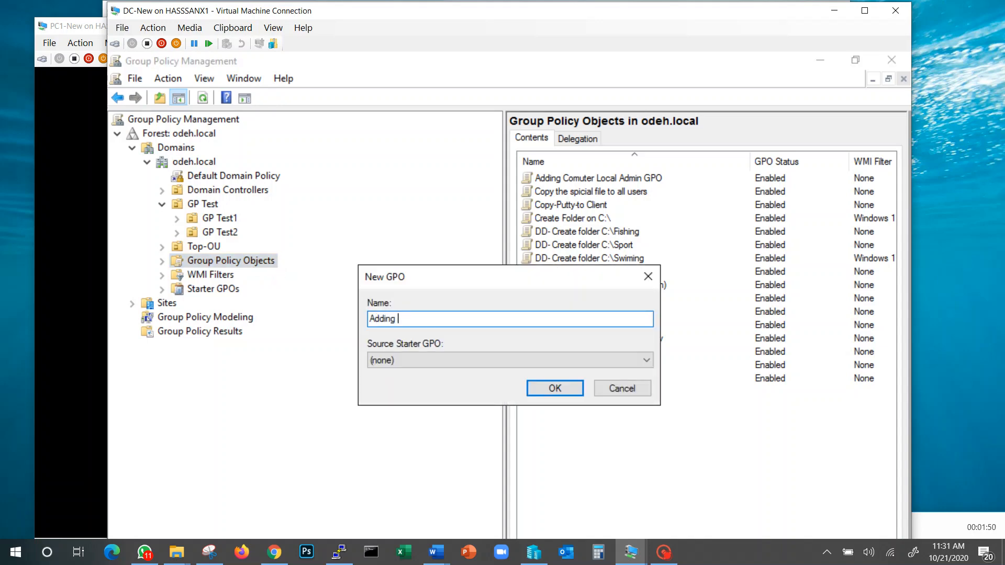
pyautogui.press('BackSpace')
pyautogui.write('IT-Sr')
pyautogui.press('BackSpace')
pyautogui.press('BackSpace')
pyautogui.write('employee-student as admin')
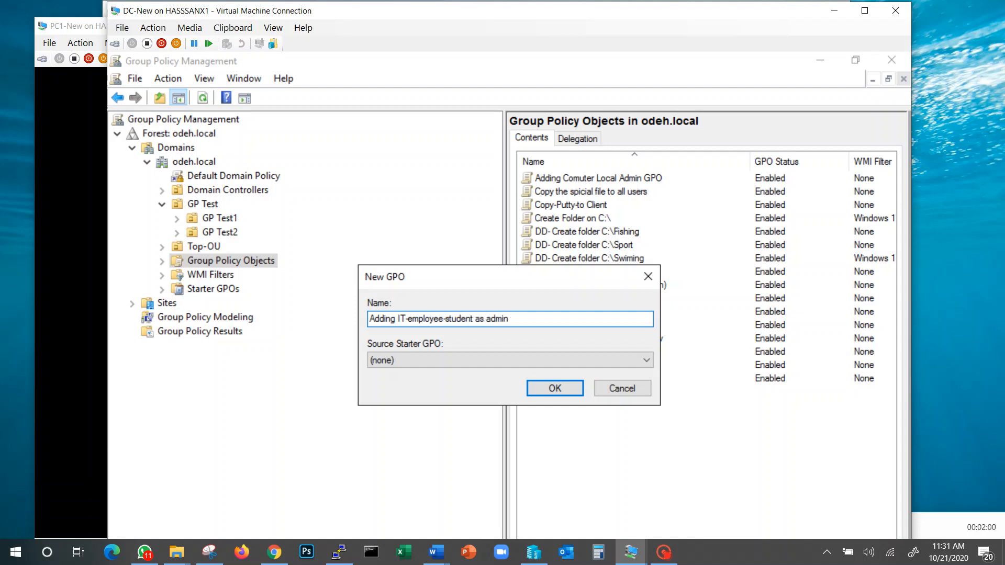
pyautogui.hotkey('ctrl', 'Left')
pyautogui.write('local')
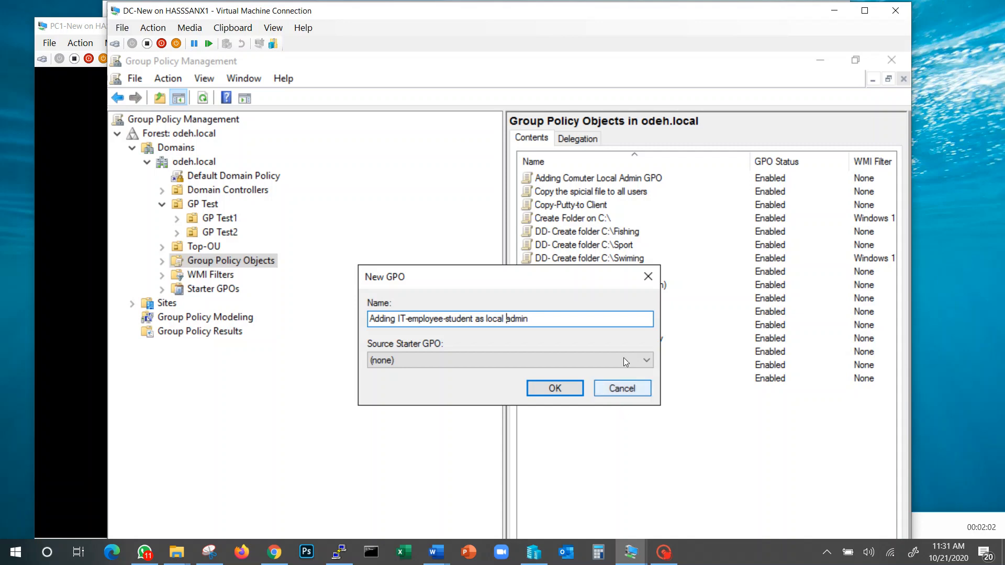
pyautogui.click(571, 389)
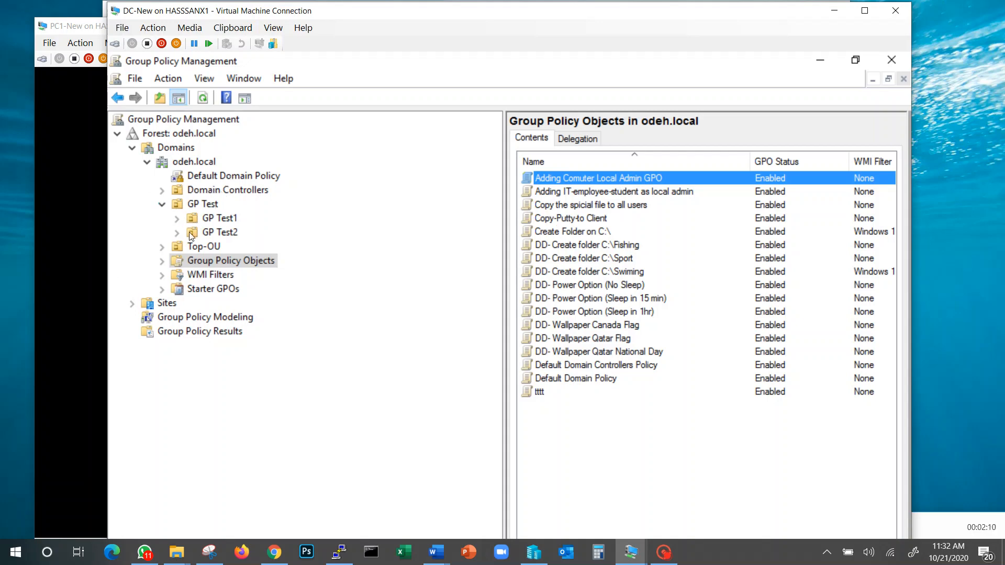
pyautogui.rightClick(219, 220)
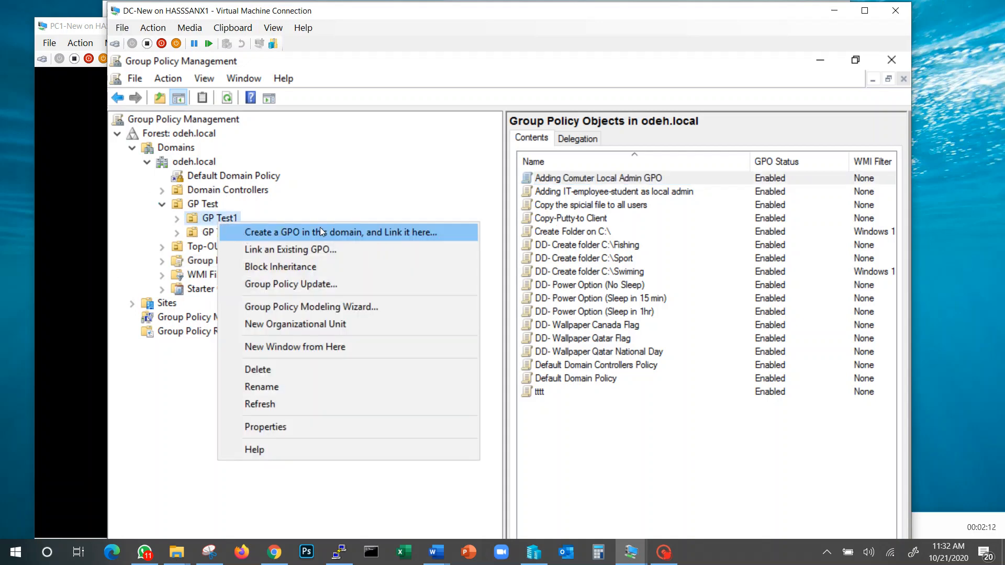
pyautogui.click(653, 183)
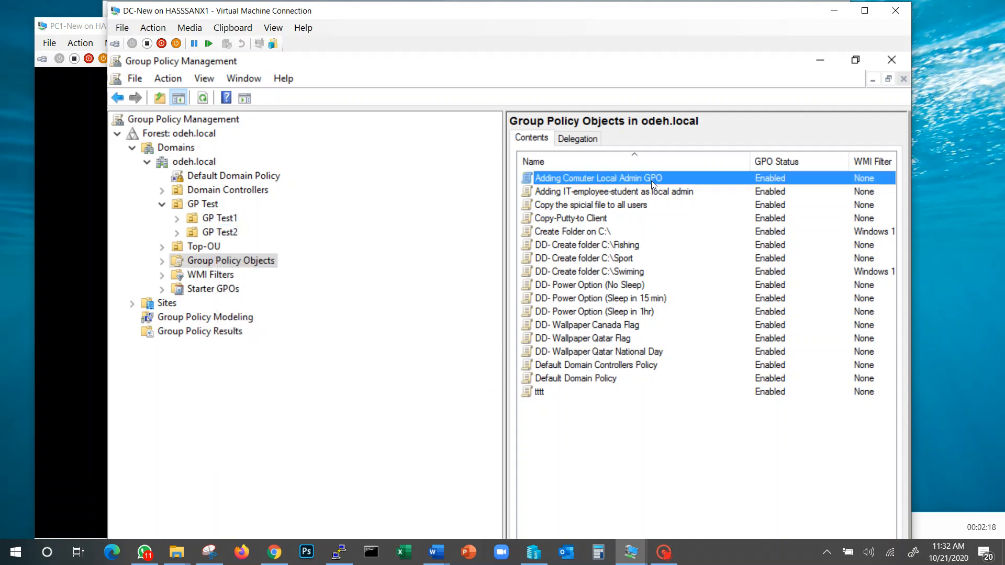
pyautogui.click(653, 182)
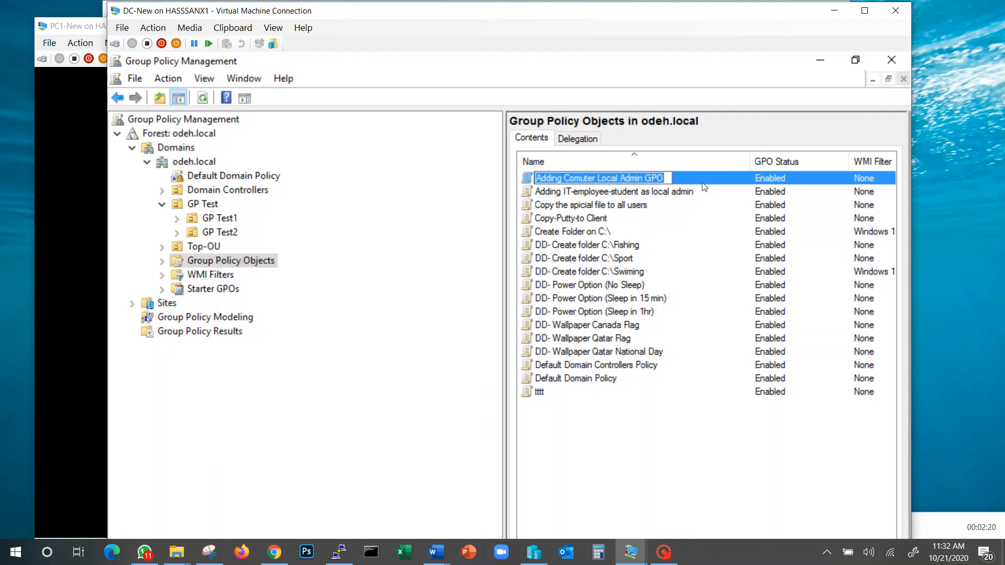
pyautogui.click(575, 196)
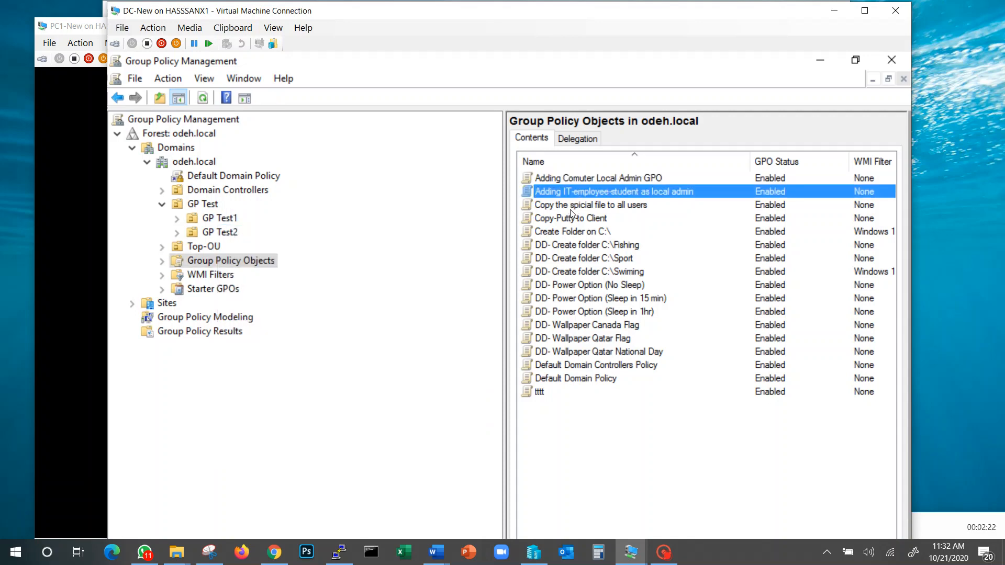
pyautogui.click(572, 208)
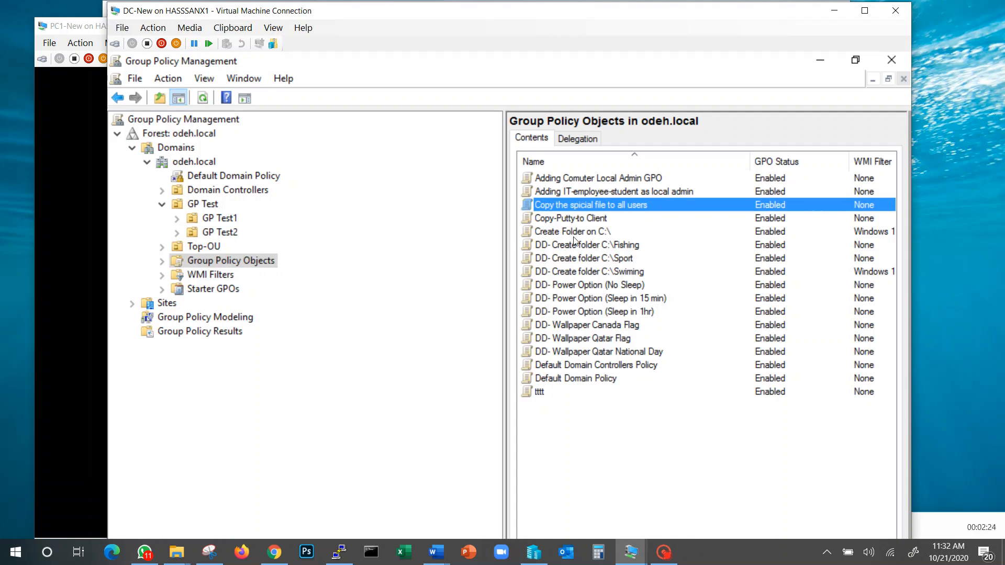
# Step: Open the "Adding IT-employee-student as local admin" GPO for editing and maximize the editor window
pyautogui.click(583, 191)
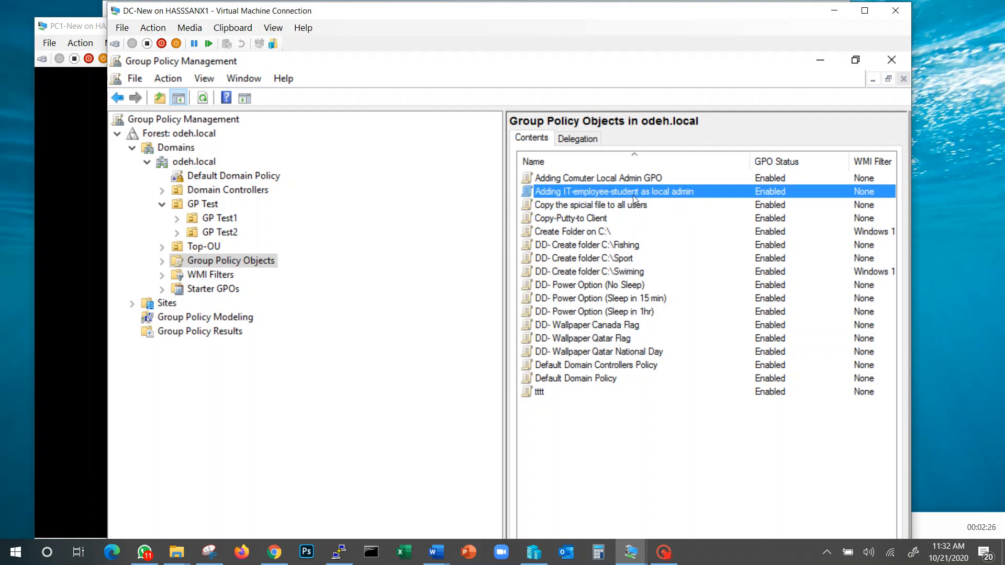
pyautogui.rightClick(676, 195)
pyautogui.click(706, 206)
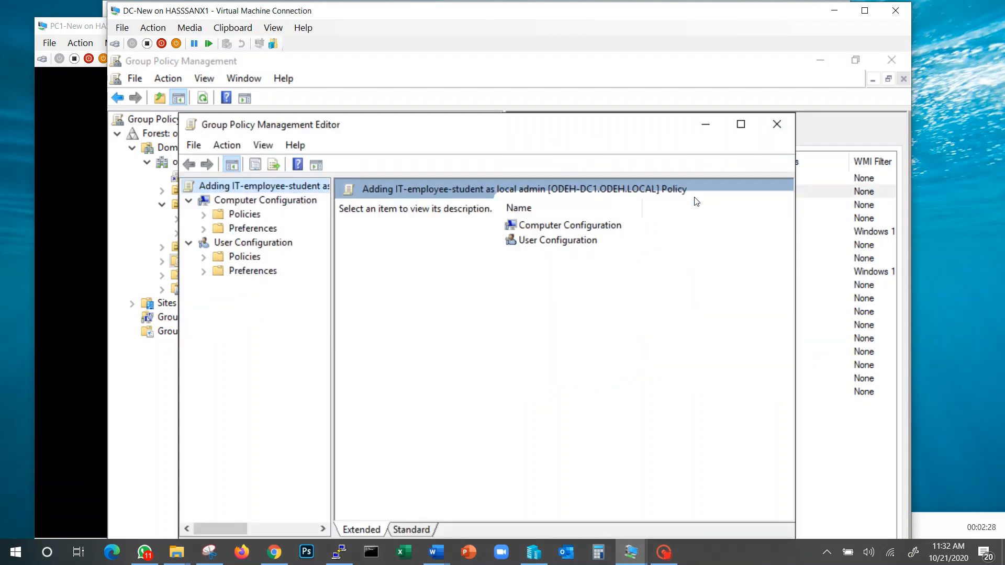
pyautogui.click(741, 124)
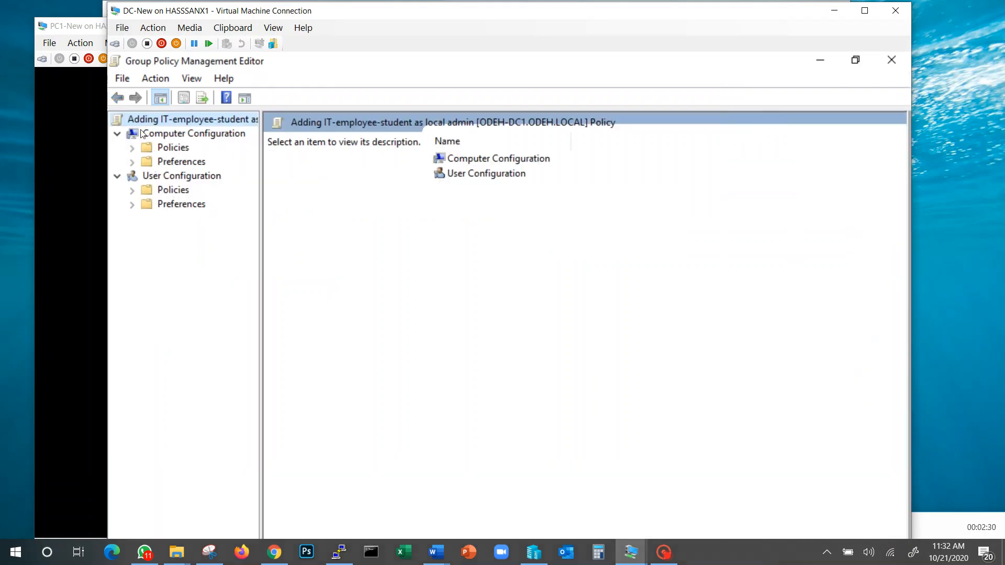
# Step: Open Restricted Groups in the Security Settings of the Computer Configuration's Windows Settings policies, widening the tree pane to show full names
pyautogui.click(169, 135)
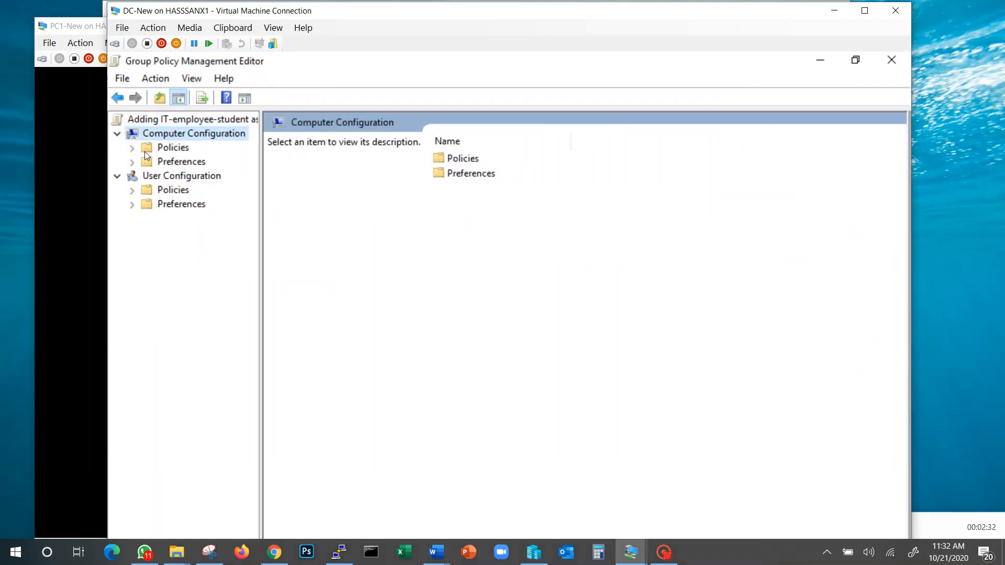
pyautogui.click(132, 147)
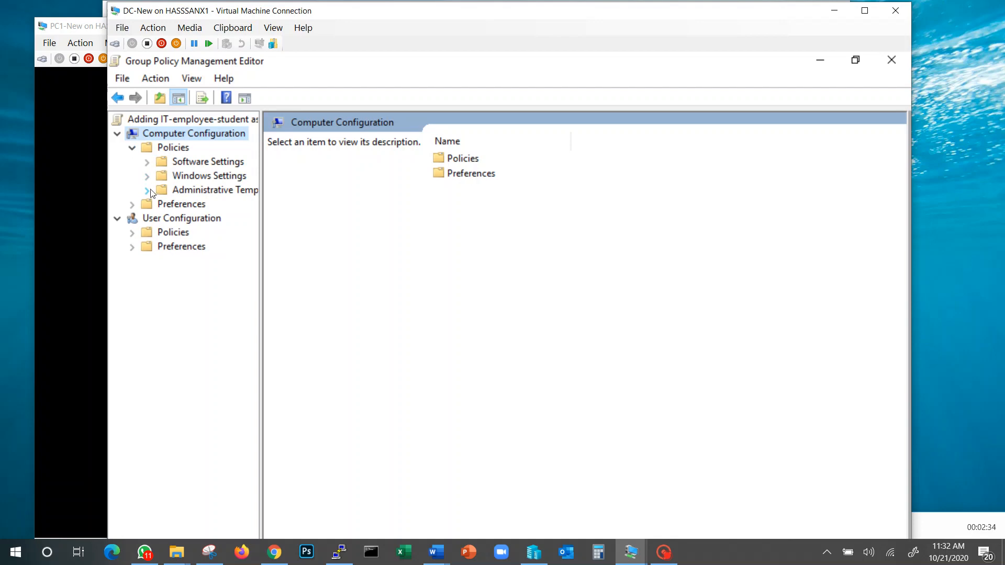
pyautogui.click(147, 176)
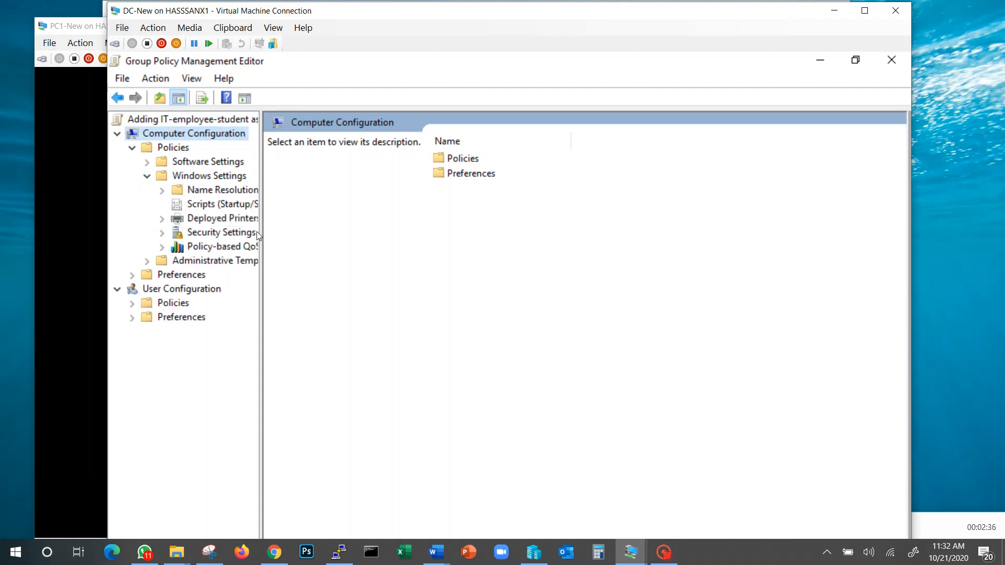
pyautogui.moveTo(261, 231); pyautogui.dragTo(372, 231)
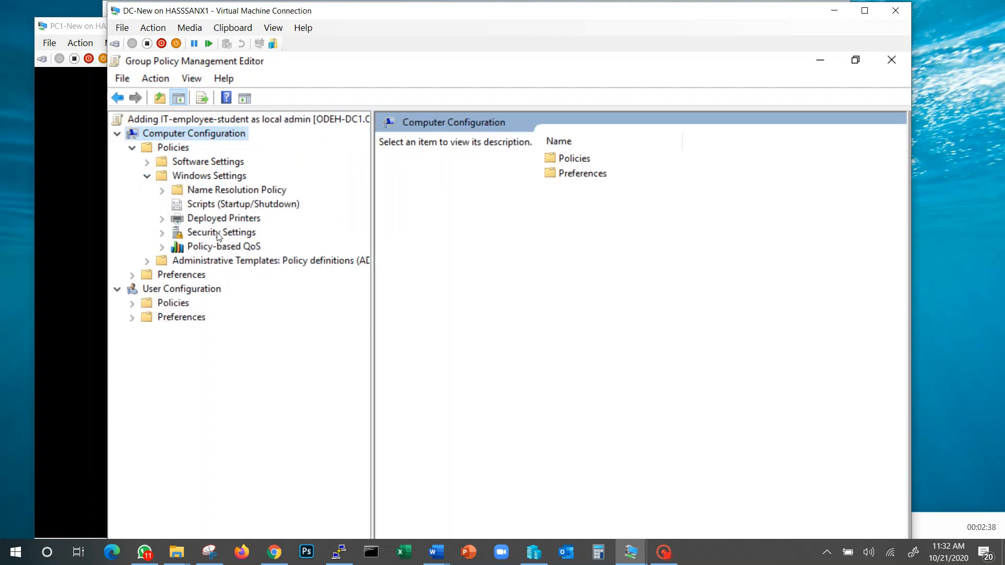
pyautogui.click(162, 233)
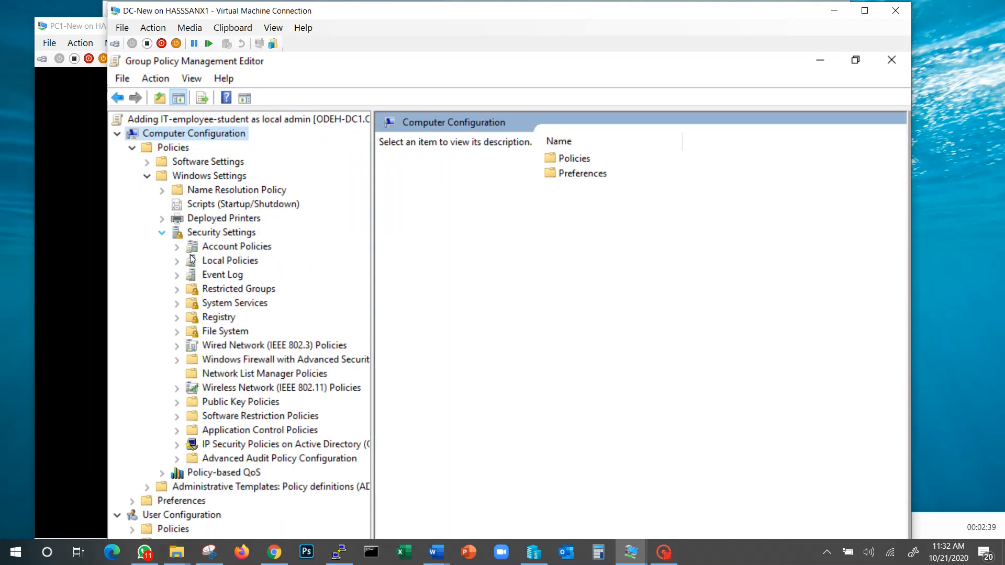
pyautogui.click(226, 291)
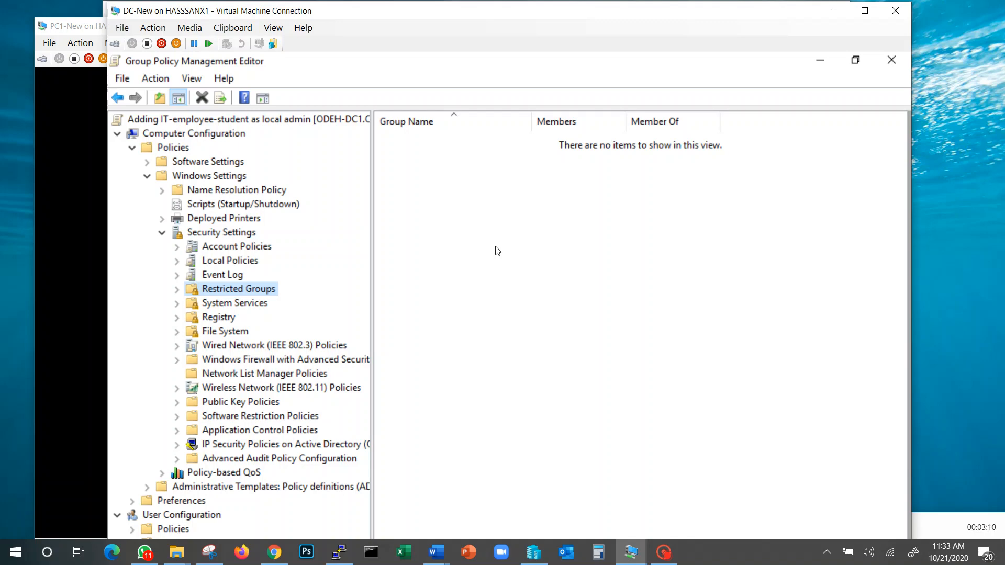
# Step: Add the ODEH\IT-Employee-Student domain group to Restricted Groups by looking it up in the odeh.local directory
pyautogui.rightClick(451, 202)
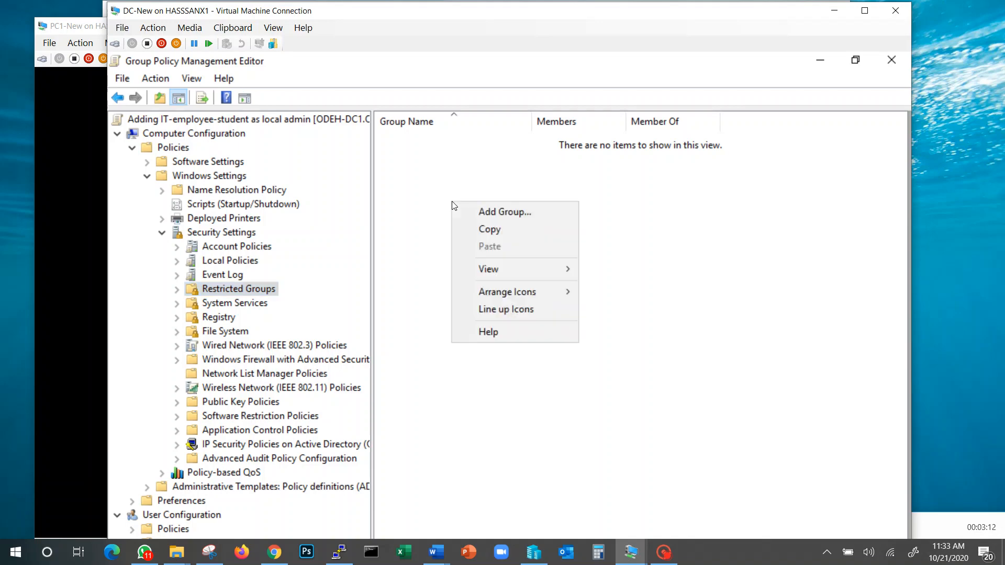
pyautogui.click(495, 213)
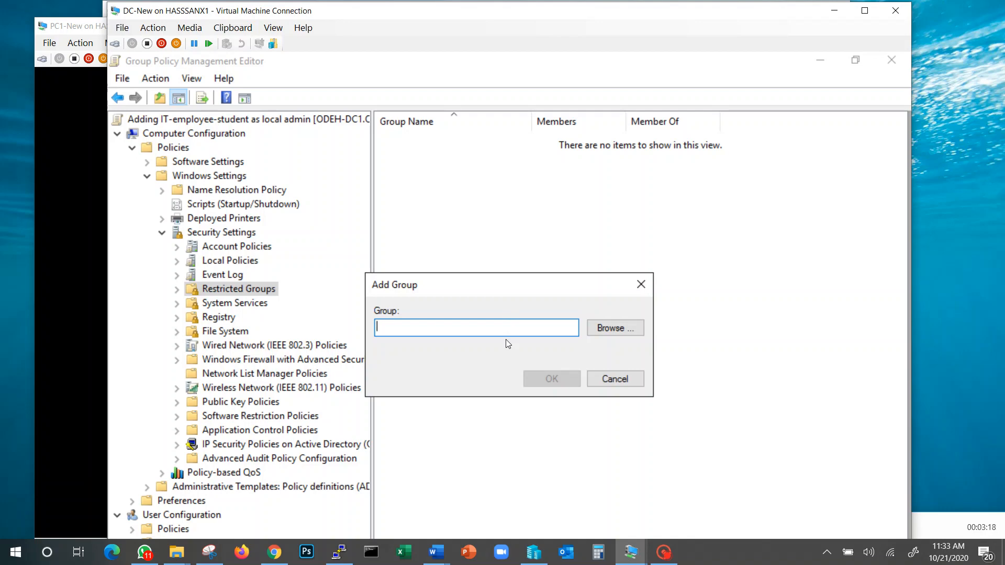
pyautogui.click(630, 332)
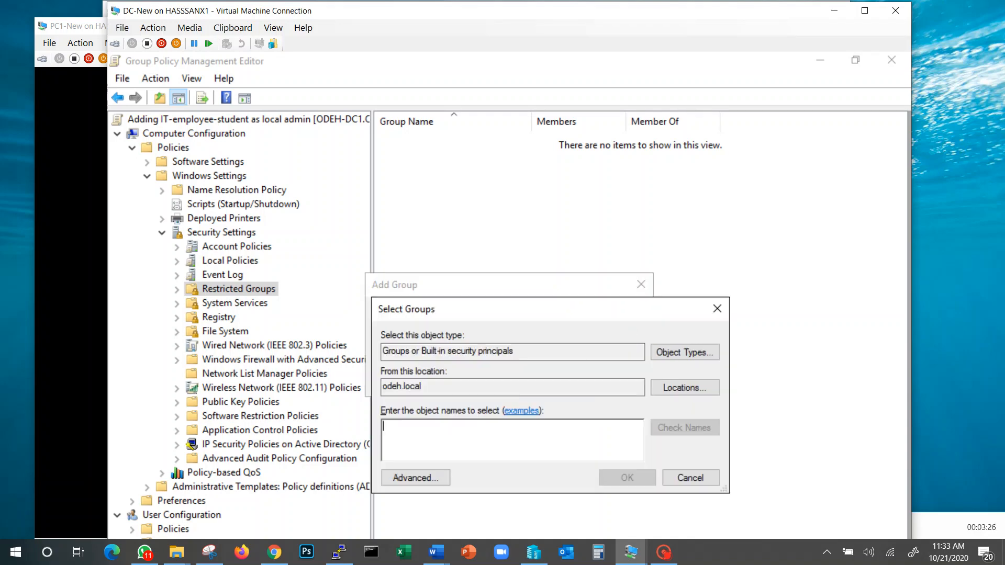
pyautogui.write('it')
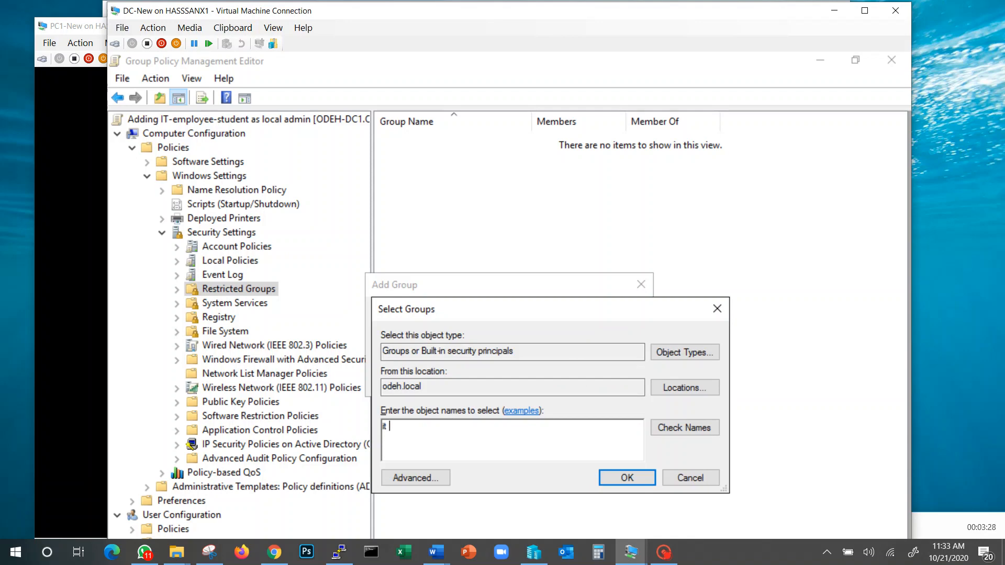
pyautogui.press('BackSpace')
pyautogui.write('employee')
pyautogui.press('Return')
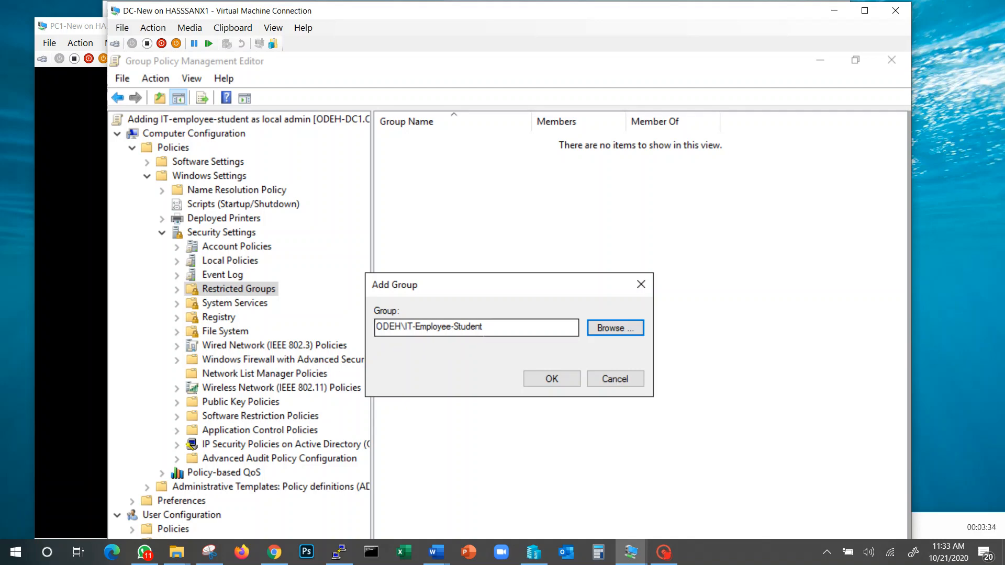
pyautogui.click(541, 376)
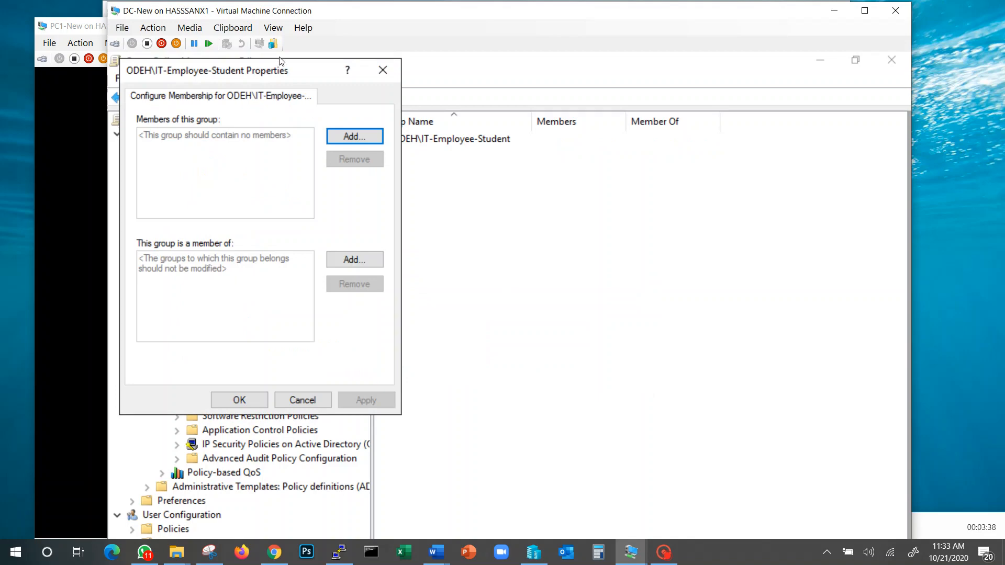
# Step: Make the IT-Employee-Student restricted group a member of "administrators", save its properties and close the policy editor
pyautogui.moveTo(280, 67); pyautogui.dragTo(716, 138)
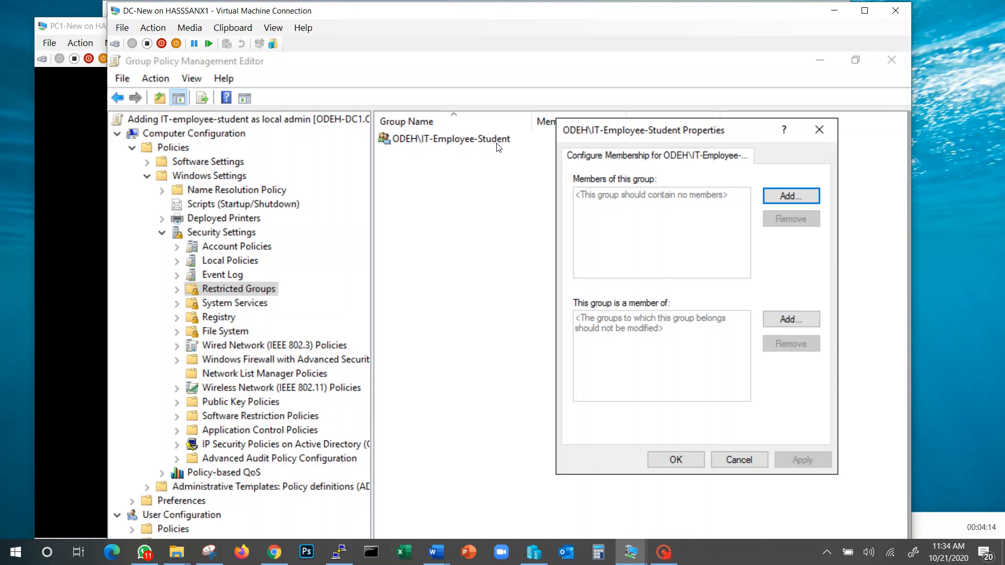
pyautogui.click(782, 321)
pyautogui.write('a')
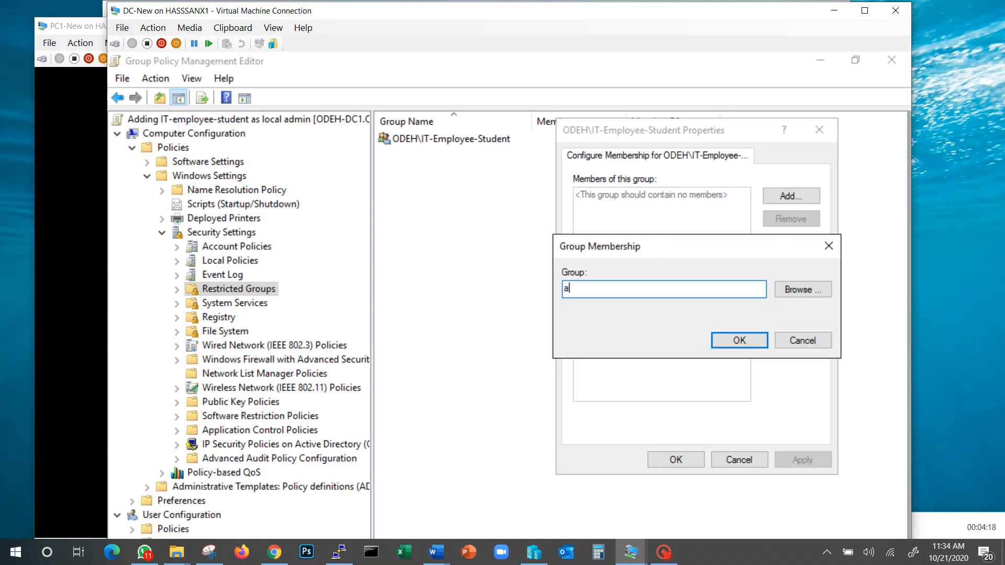
pyautogui.write('dministrators')
pyautogui.click(739, 340)
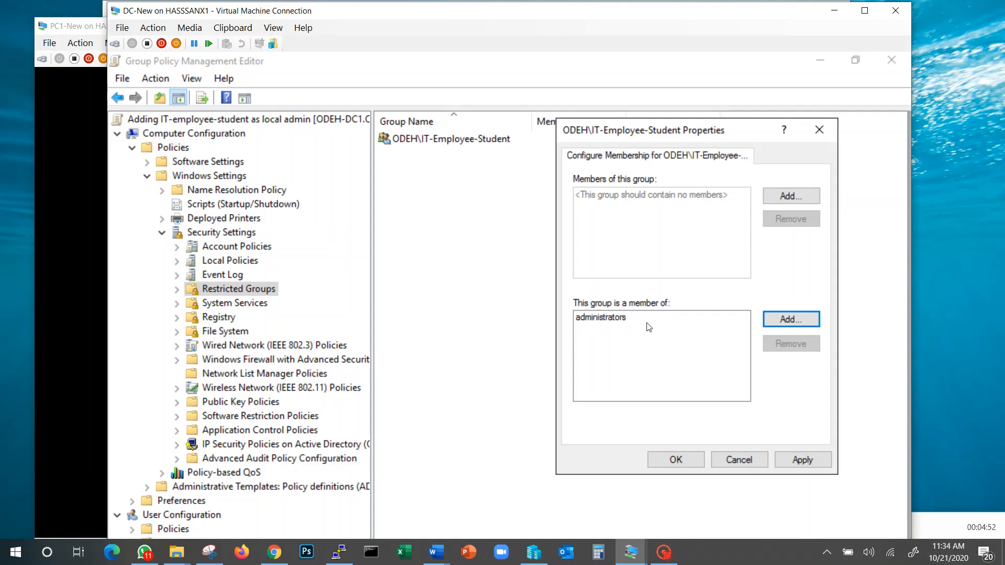
pyautogui.click(674, 459)
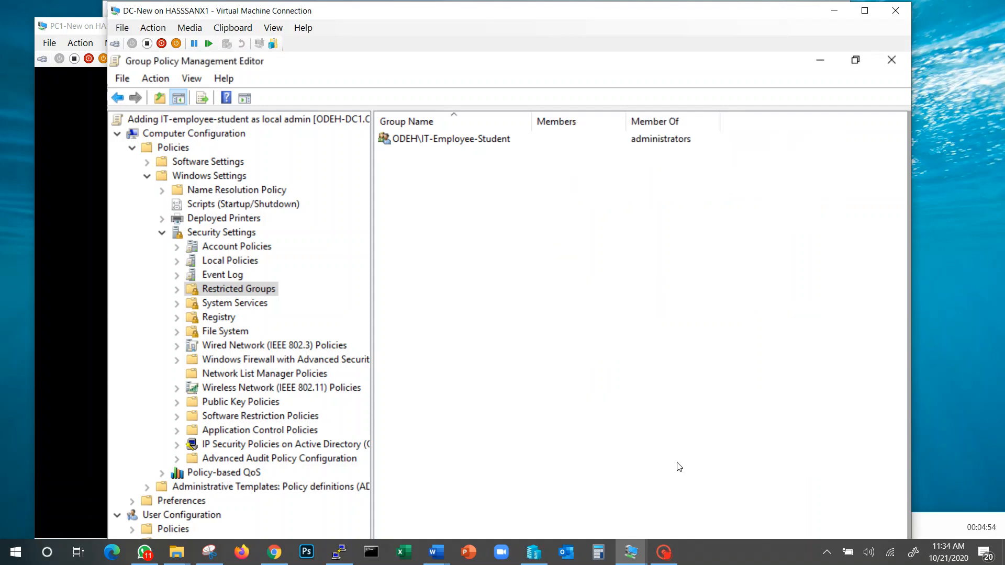
pyautogui.click(900, 66)
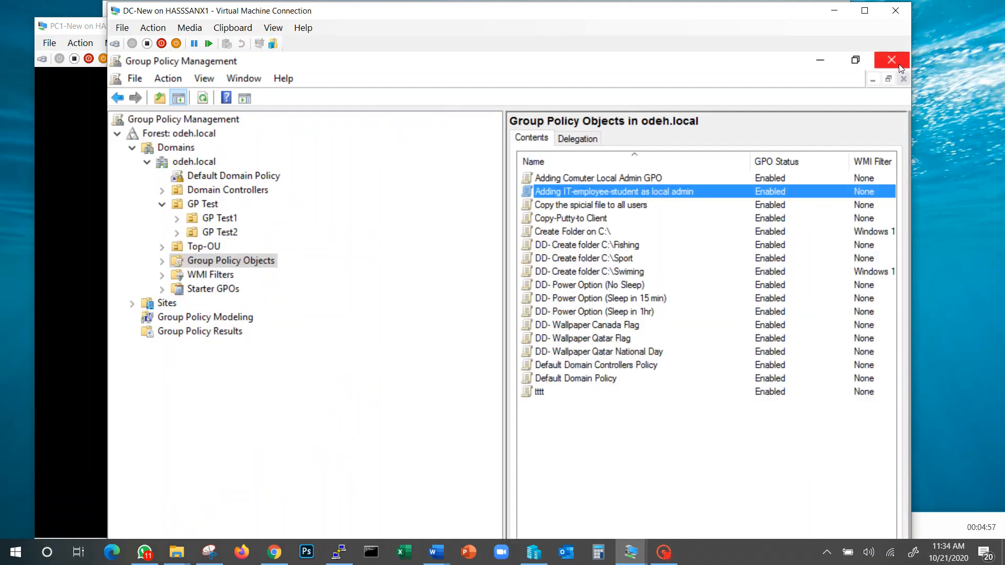
# Step: Link the existing "Adding IT-employee-student as local admin" GPO to the GP Test1 organizational unit
pyautogui.rightClick(573, 192)
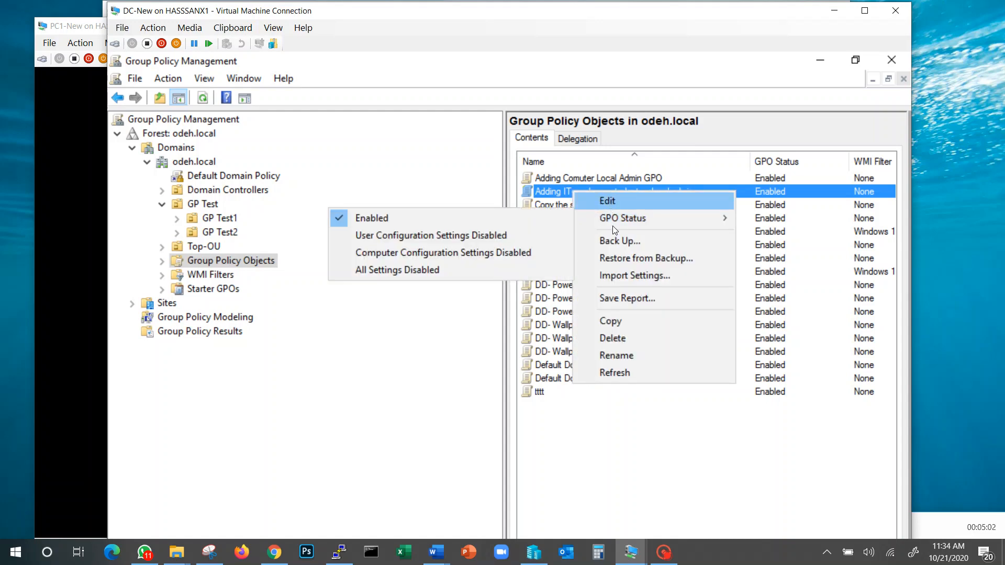
pyautogui.click(552, 191)
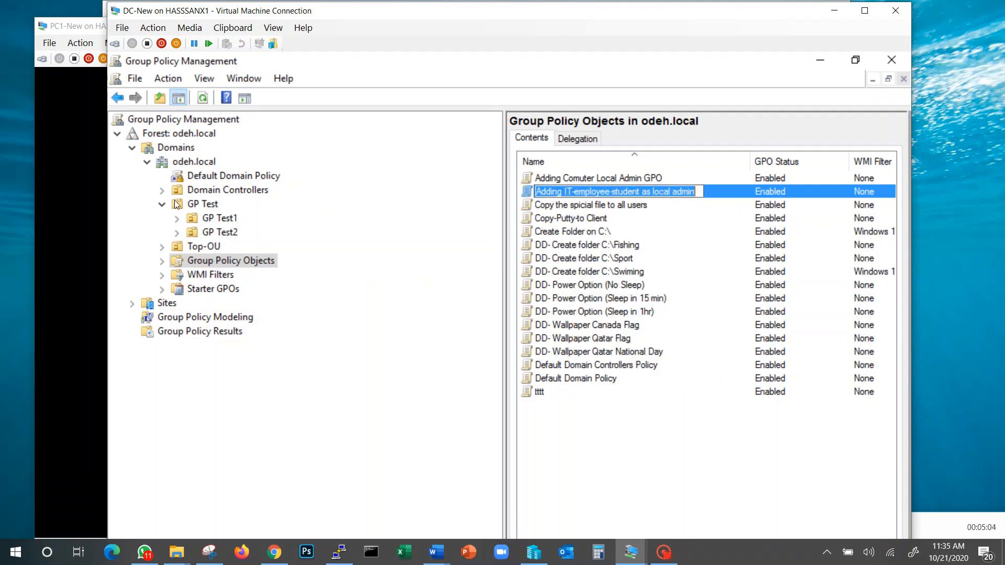
pyautogui.click(223, 219)
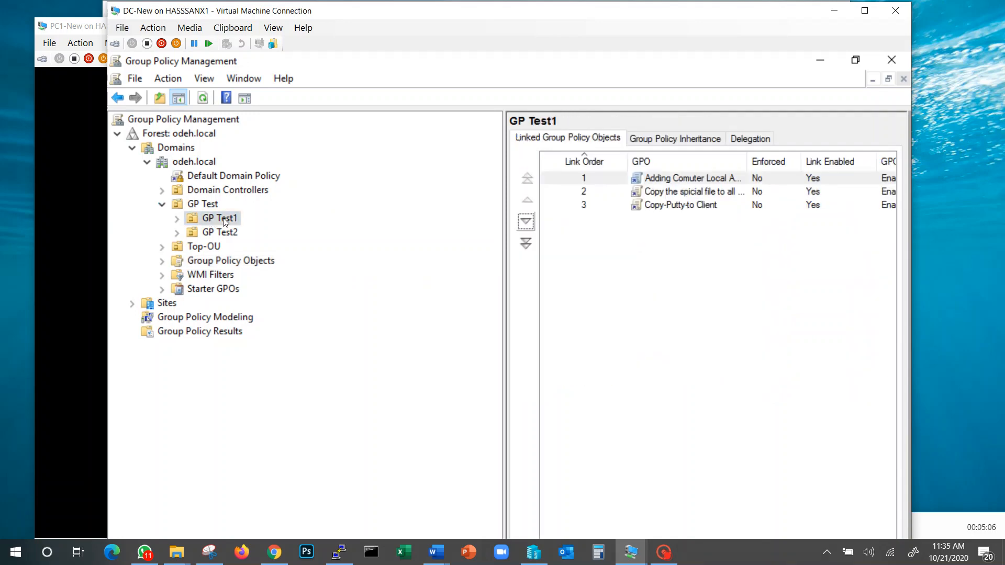
pyautogui.rightClick(224, 222)
pyautogui.click(289, 246)
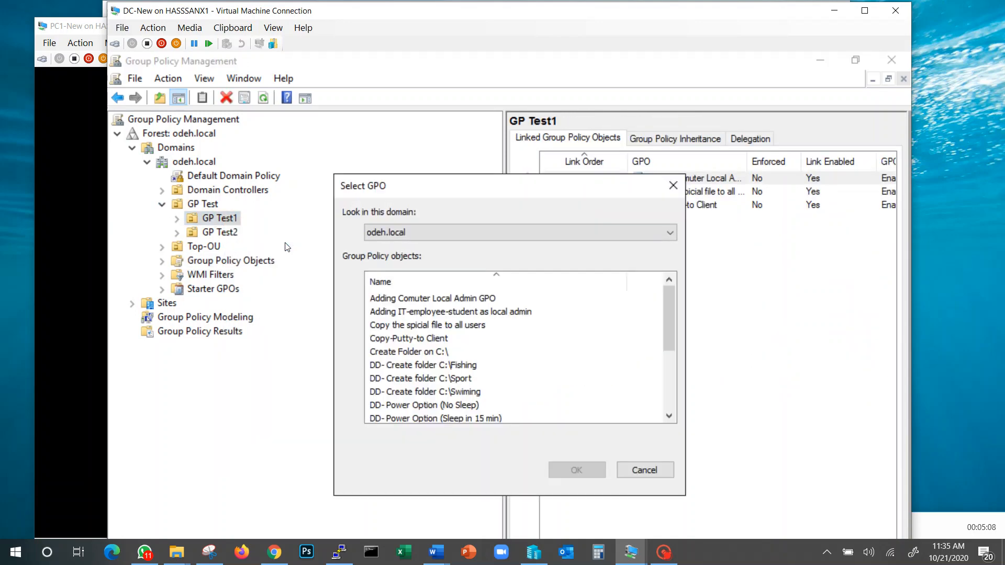
pyautogui.click(416, 313)
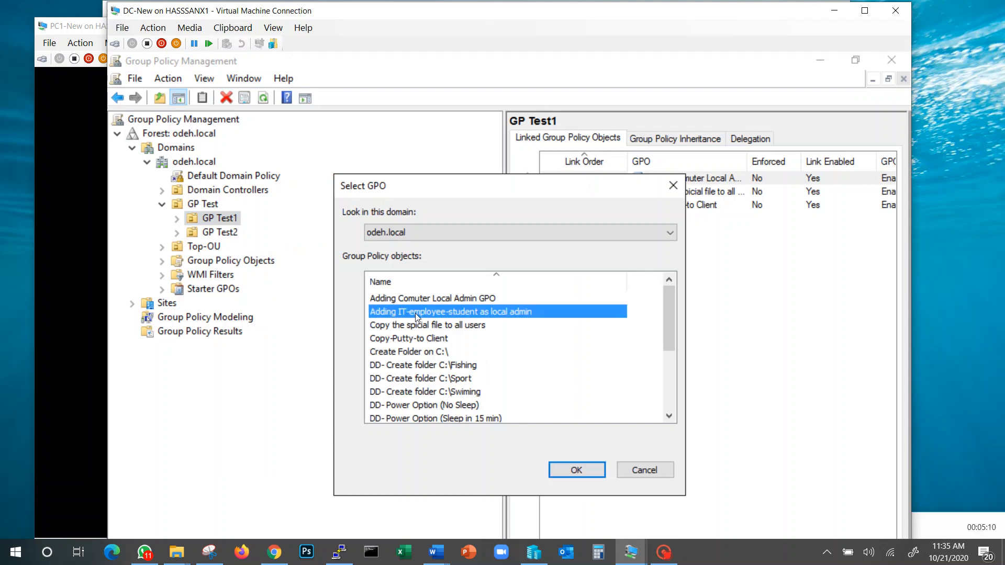
pyautogui.click(564, 475)
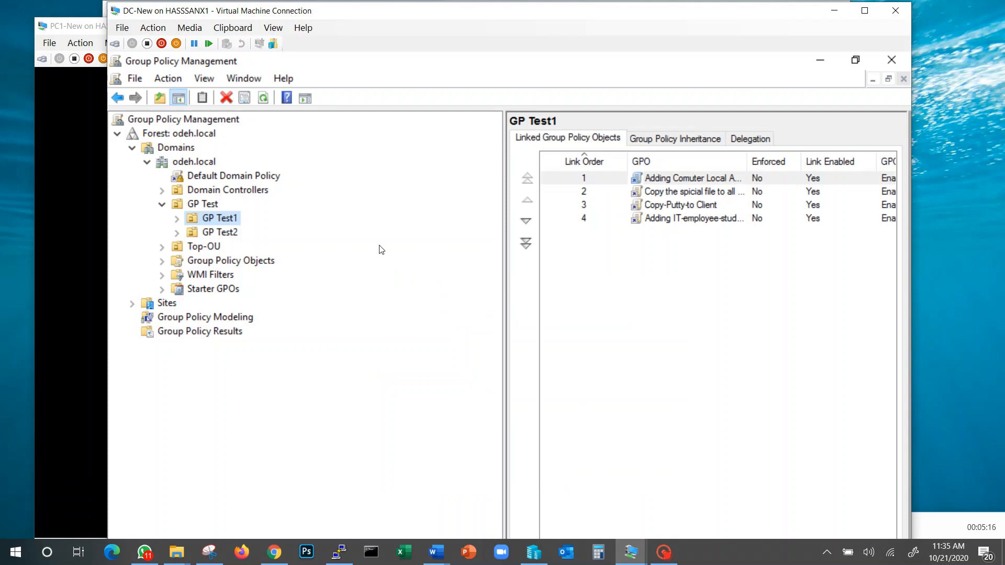
# Step: Switch to the PC1-New virtual machine and sign in to the displayed user account with the account password
pyautogui.click(86, 218)
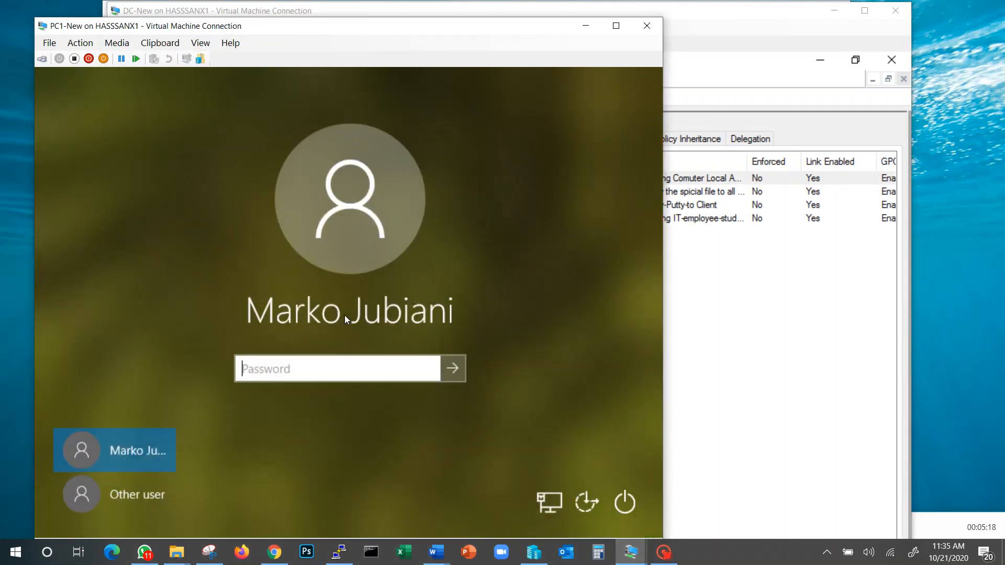
pyautogui.write('•••••••••')
pyautogui.press('Return')
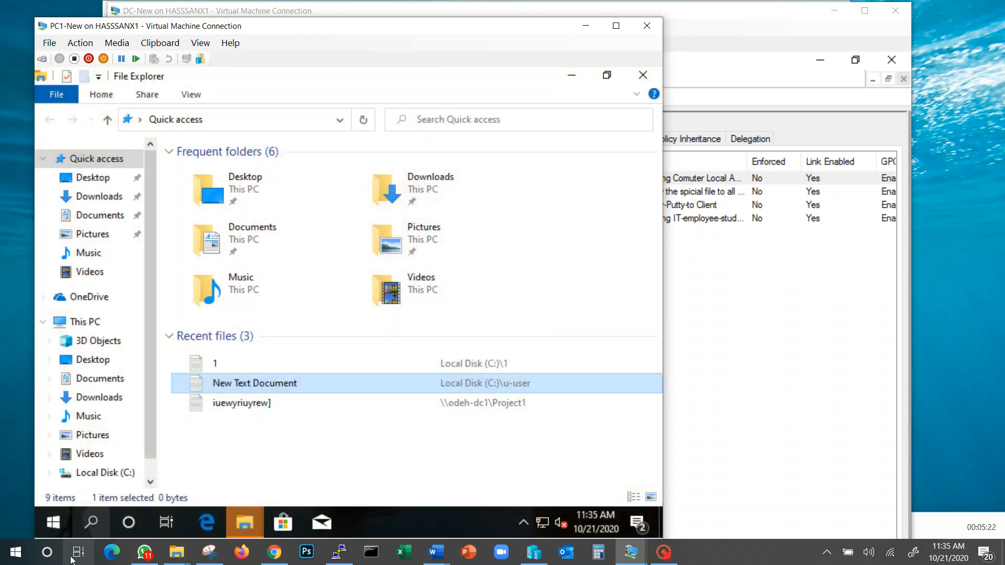
# Step: Open Command Prompt as administrator on PC1-New and force a policy refresh with gpupdate /force
pyautogui.click(50, 526)
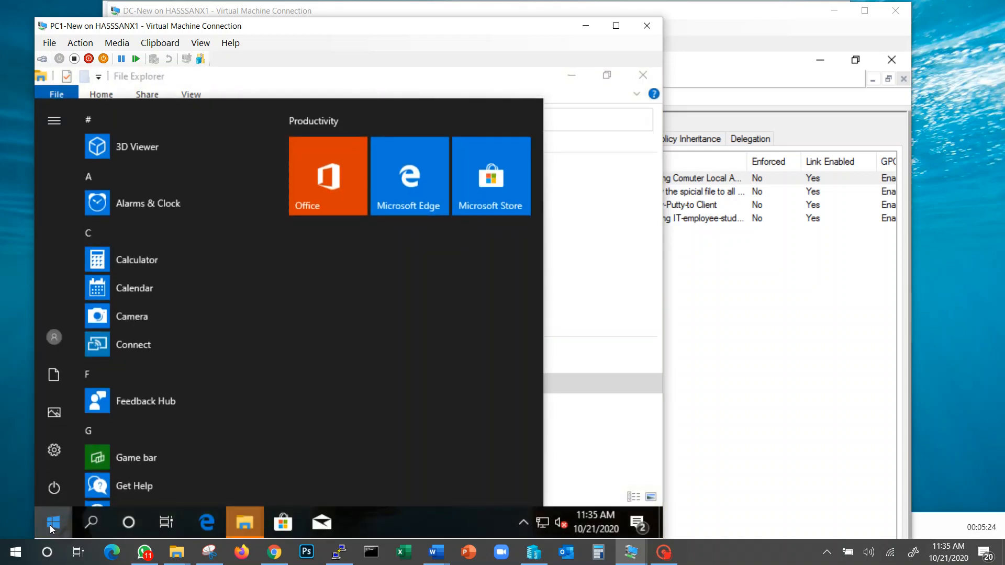
pyautogui.write('cmd')
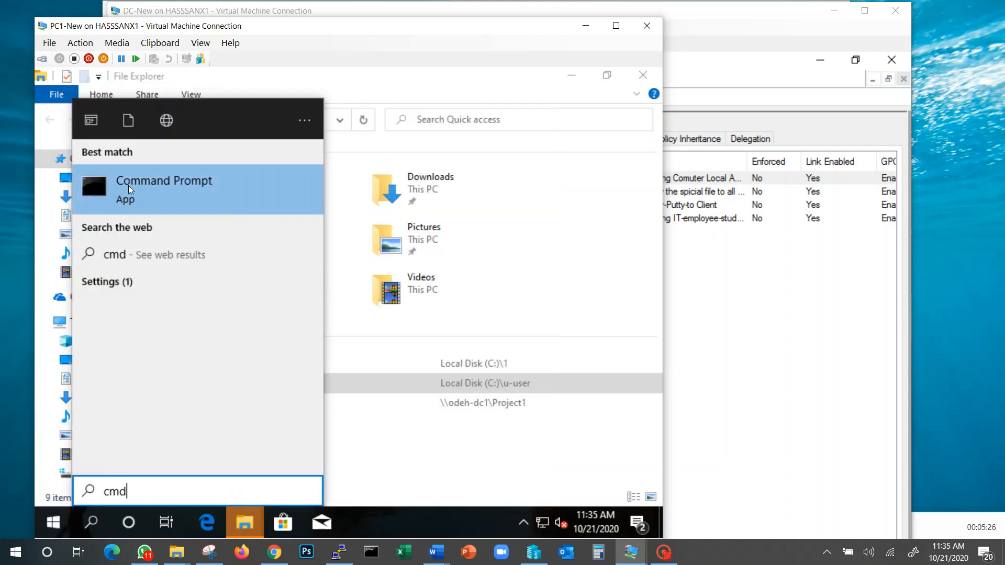
pyautogui.rightClick(128, 186)
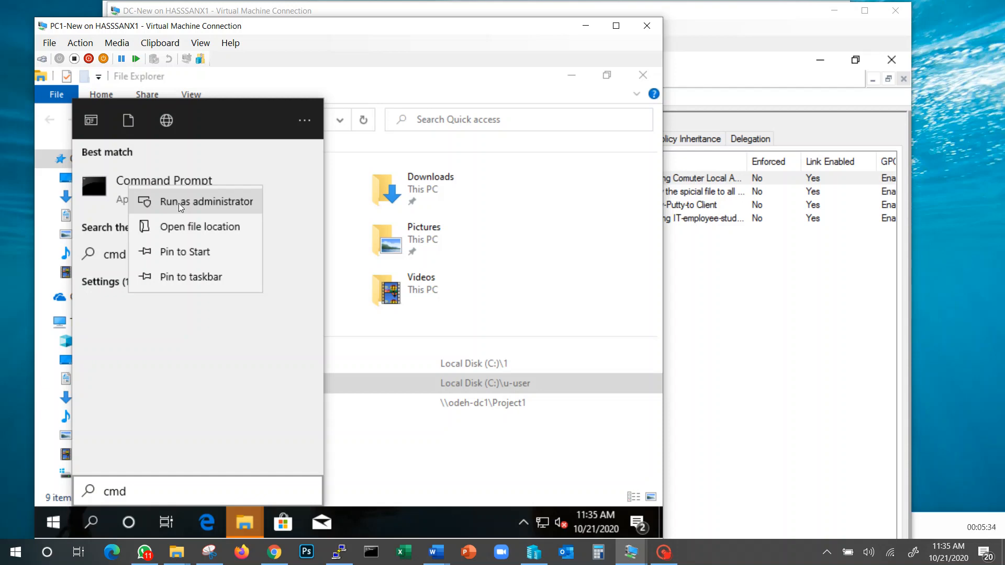
pyautogui.click(178, 203)
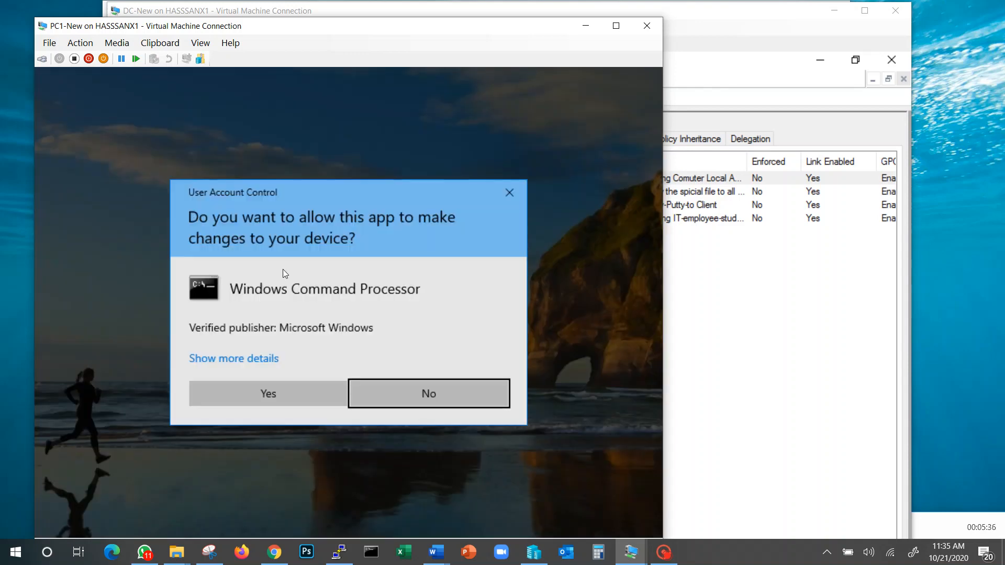
pyautogui.click(288, 393)
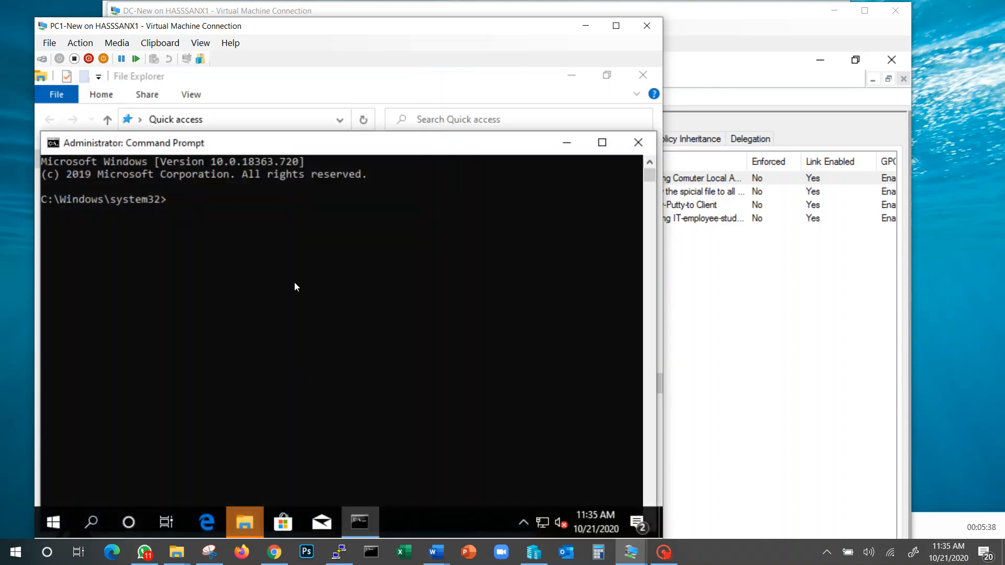
pyautogui.write('gpupdate /force')
pyautogui.press('Return')
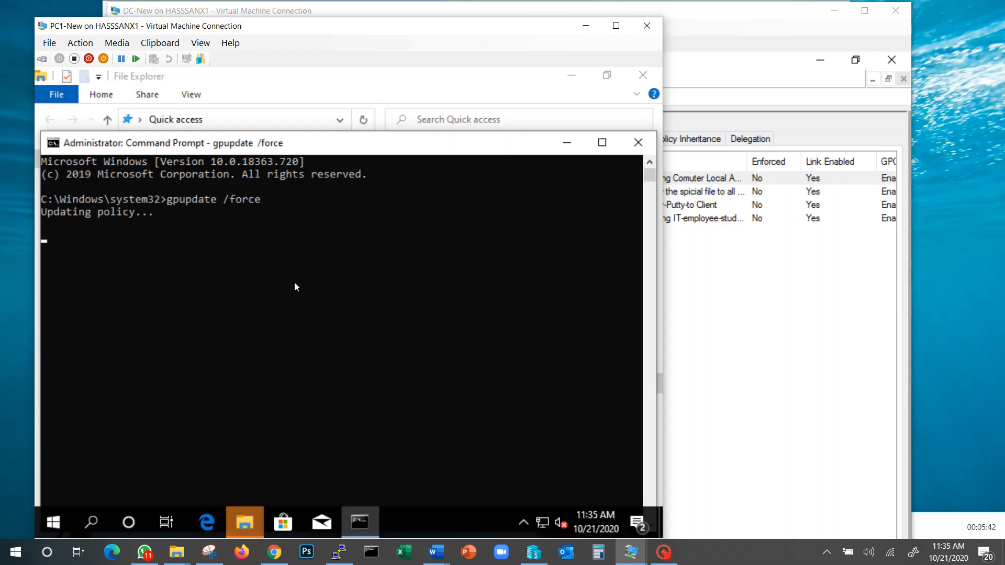
pyautogui.click(950, 527)
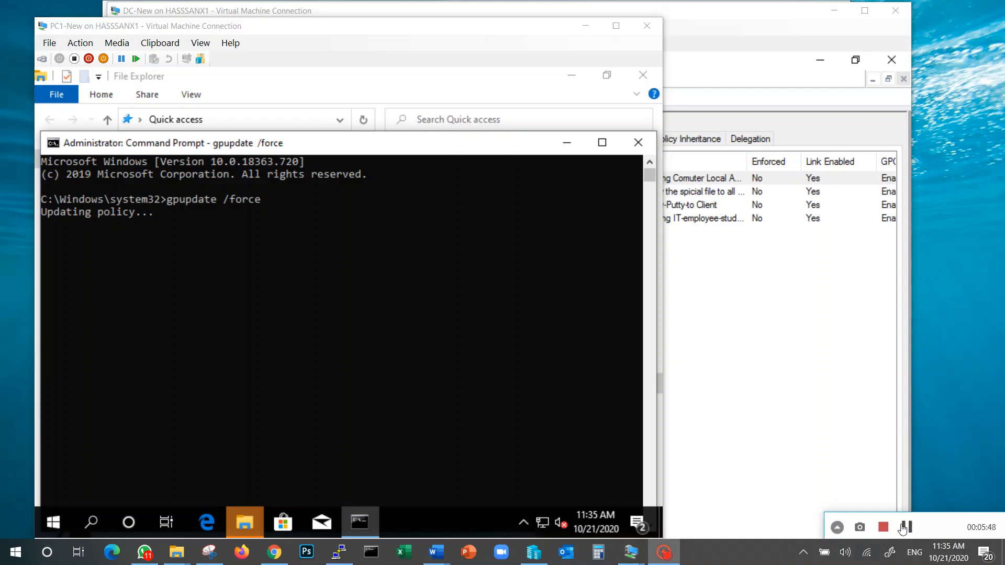
pyautogui.click(904, 526)
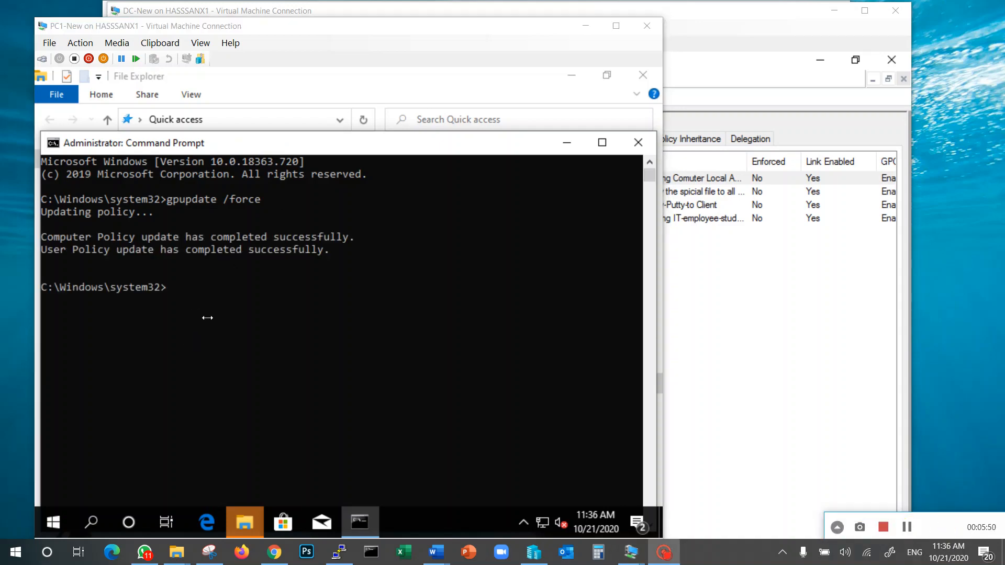
# Step: Open Computer Management on PC1-New and check the local Administrators group's members for ODEH\IT-Employee-Student
pyautogui.click(53, 524)
pyautogui.write('computer')
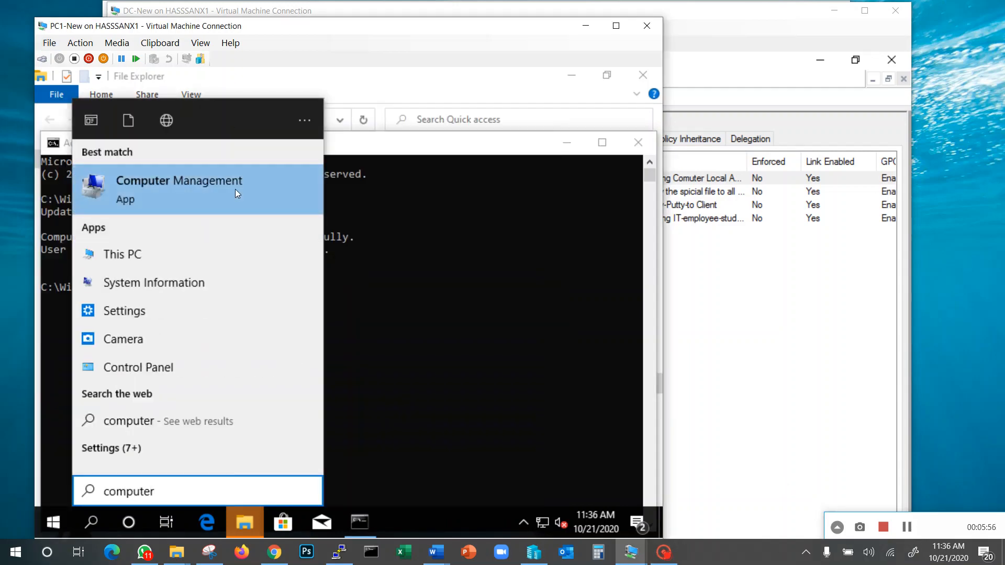
pyautogui.click(236, 191)
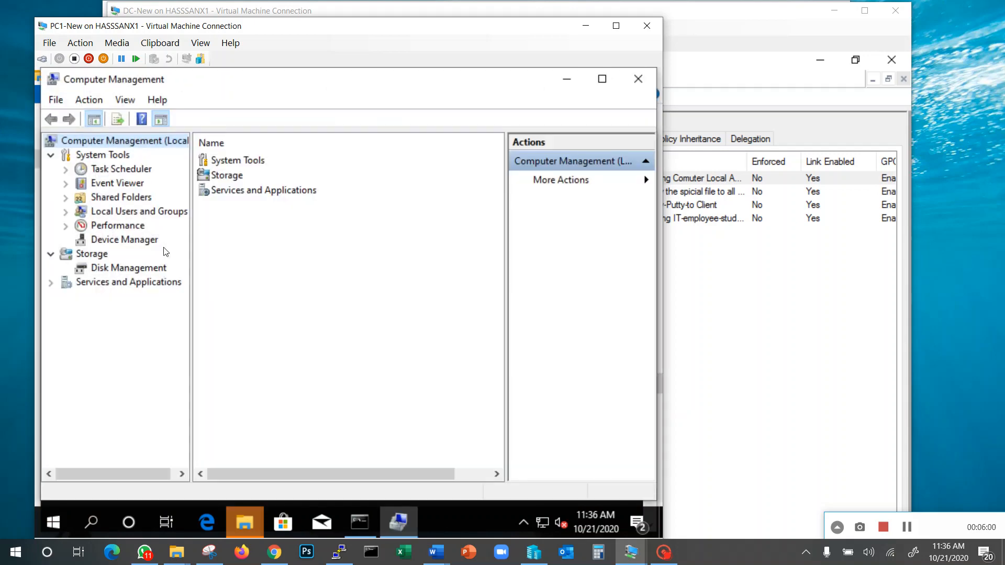
pyautogui.click(141, 212)
pyautogui.doubleClick(222, 178)
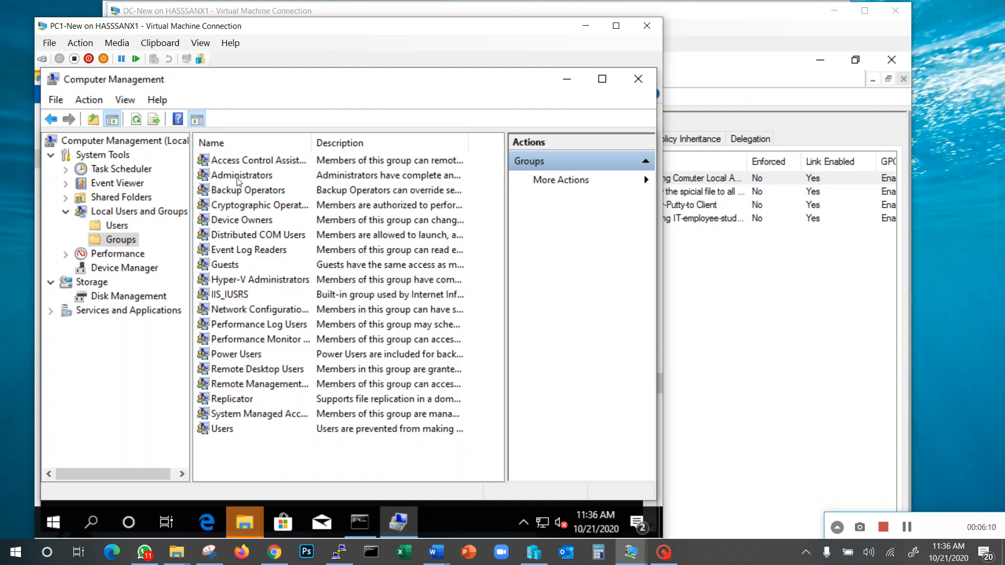
pyautogui.doubleClick(238, 180)
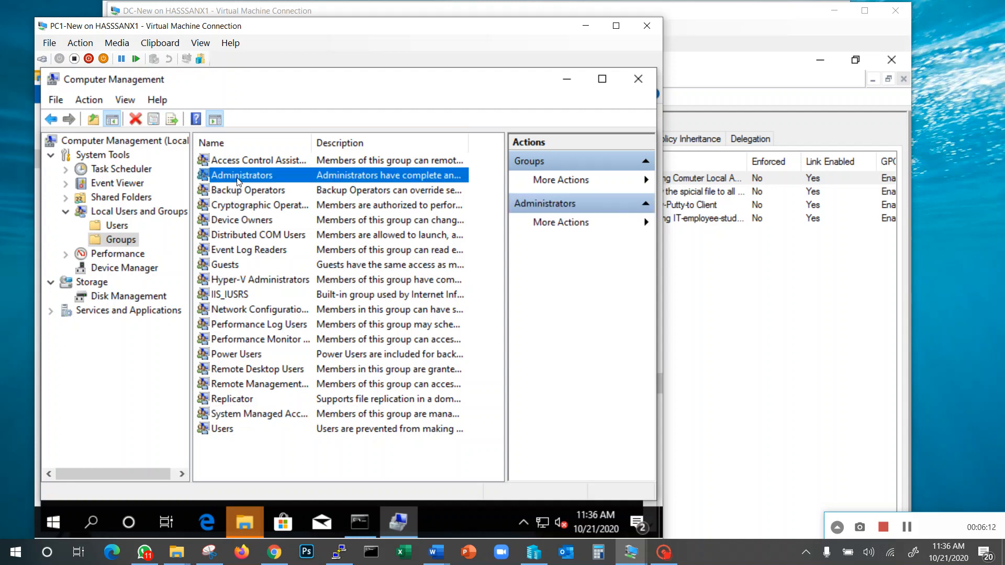
pyautogui.click(241, 296)
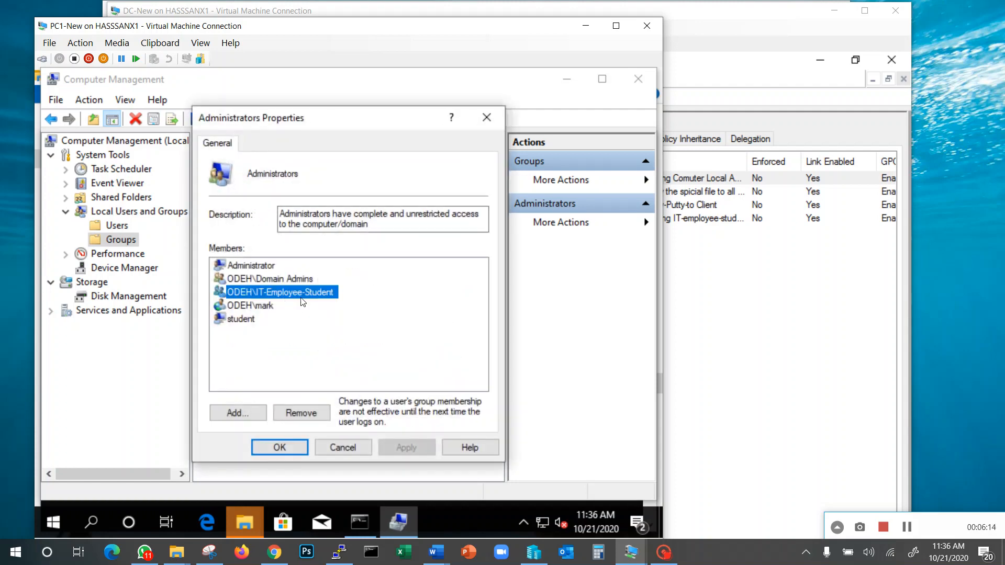